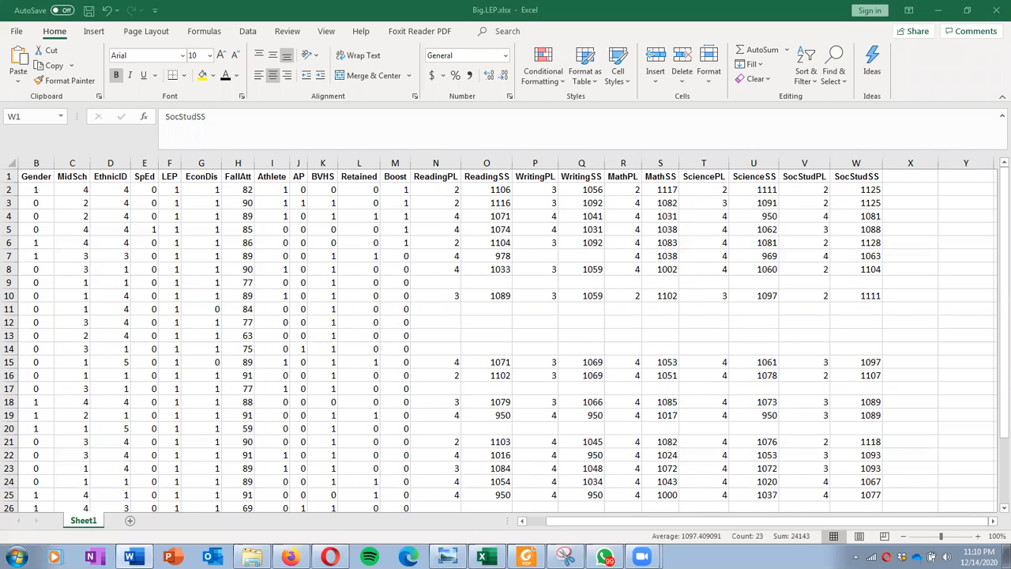
Step: Read the first correlation question in the Word document and match it to the WritingSS and FallAtt columns of the Excel sheet
click(130, 557)
scroll(299, 403, down, 2)
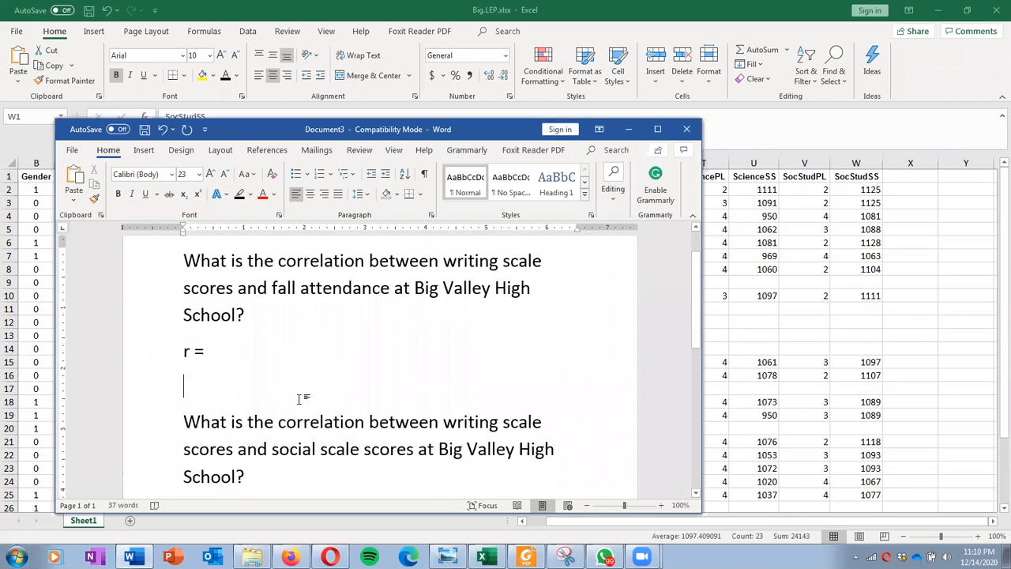
scroll(198, 321, up, 1)
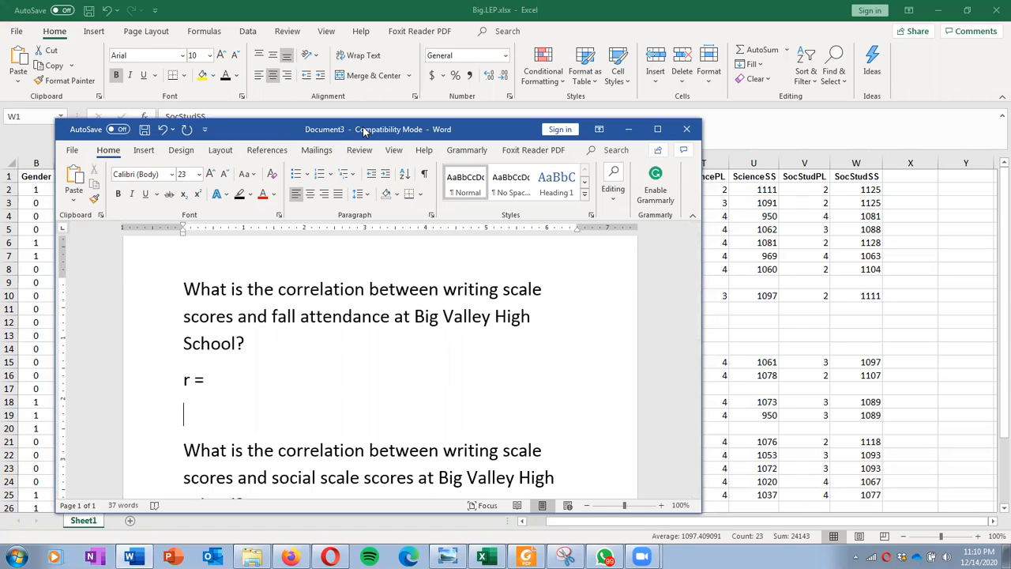
drag(364, 131, 382, 258)
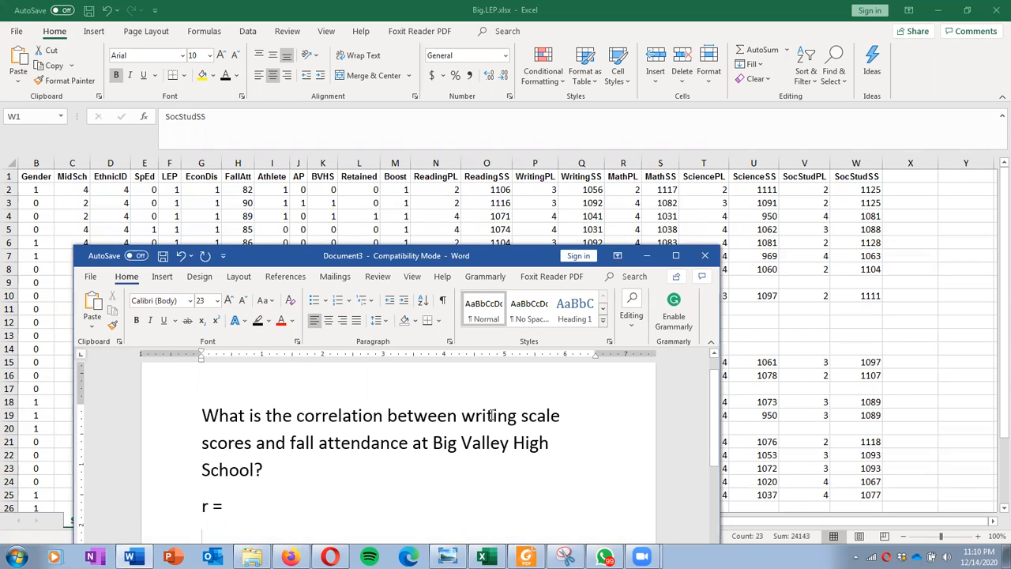
click(589, 162)
click(589, 162)
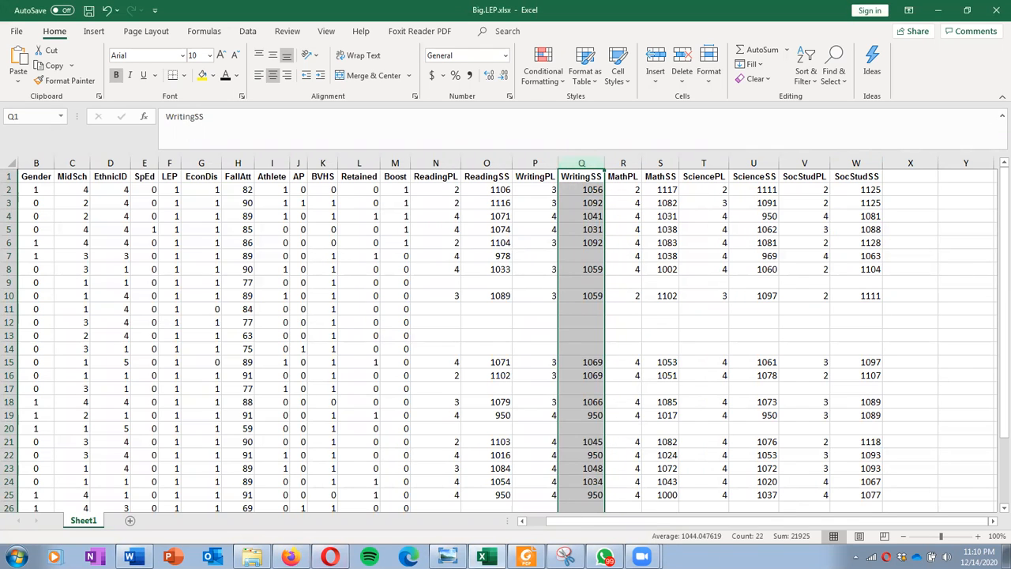
click(129, 556)
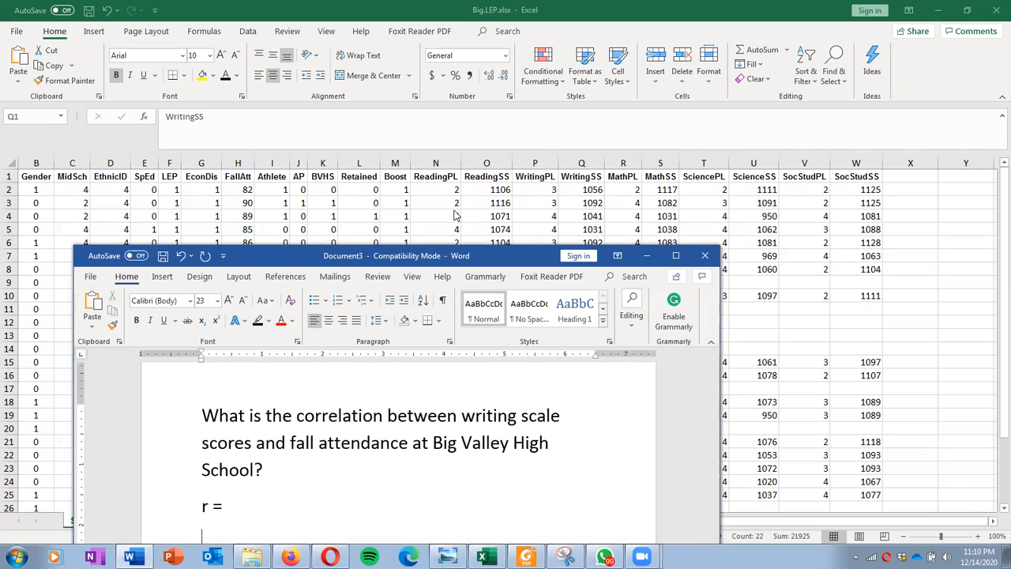
click(236, 161)
click(236, 161)
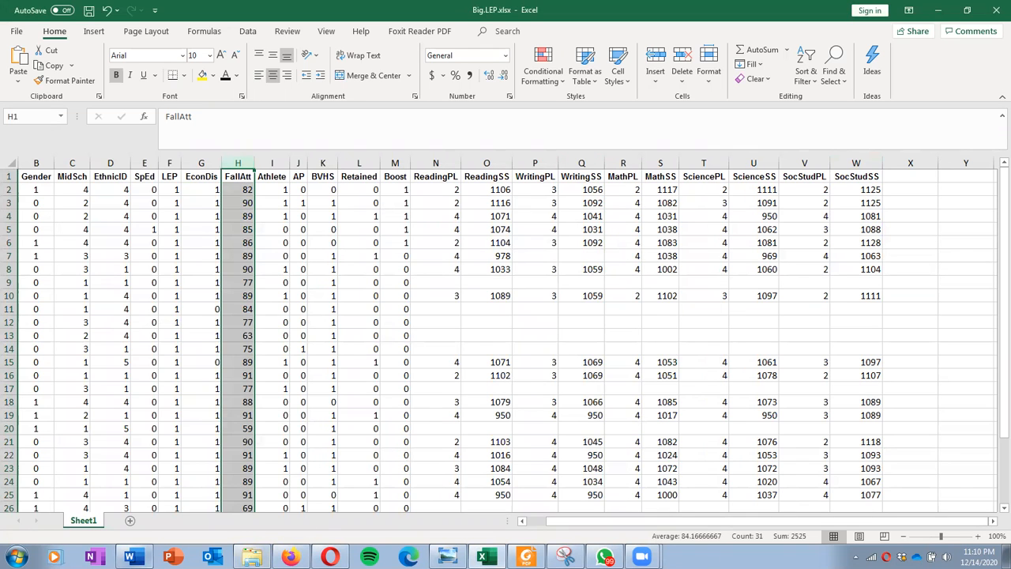
Step: Read the second correlation question in the Word document and locate the matching SocStudSS column in the Excel sheet
click(130, 557)
scroll(264, 493, down, 2)
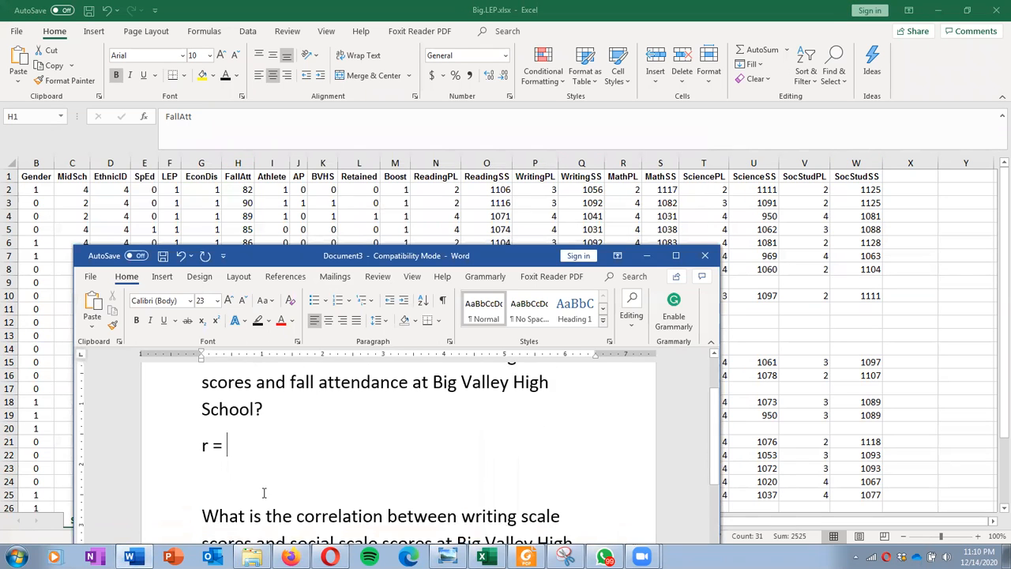
scroll(264, 493, down, 2)
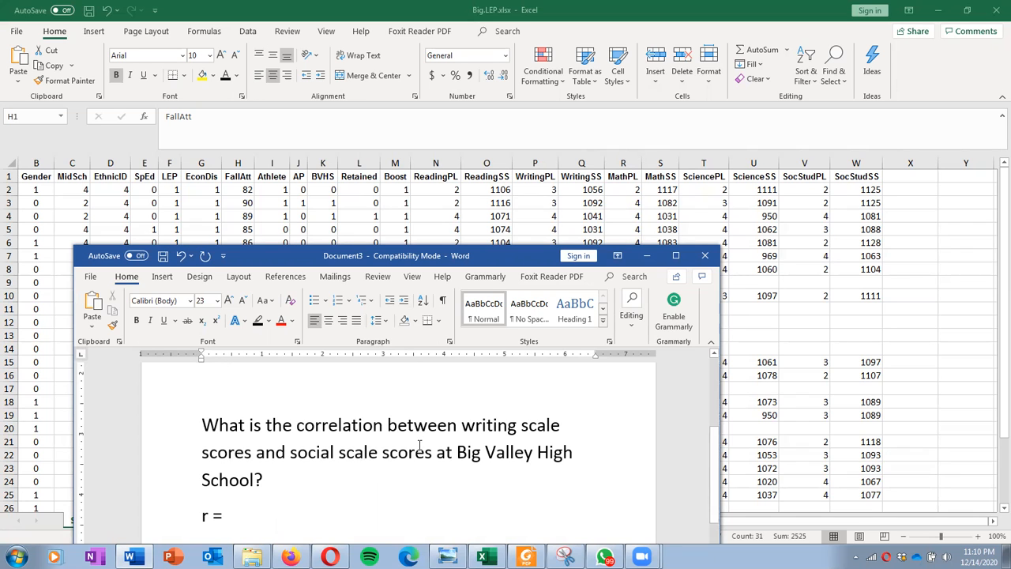
click(855, 163)
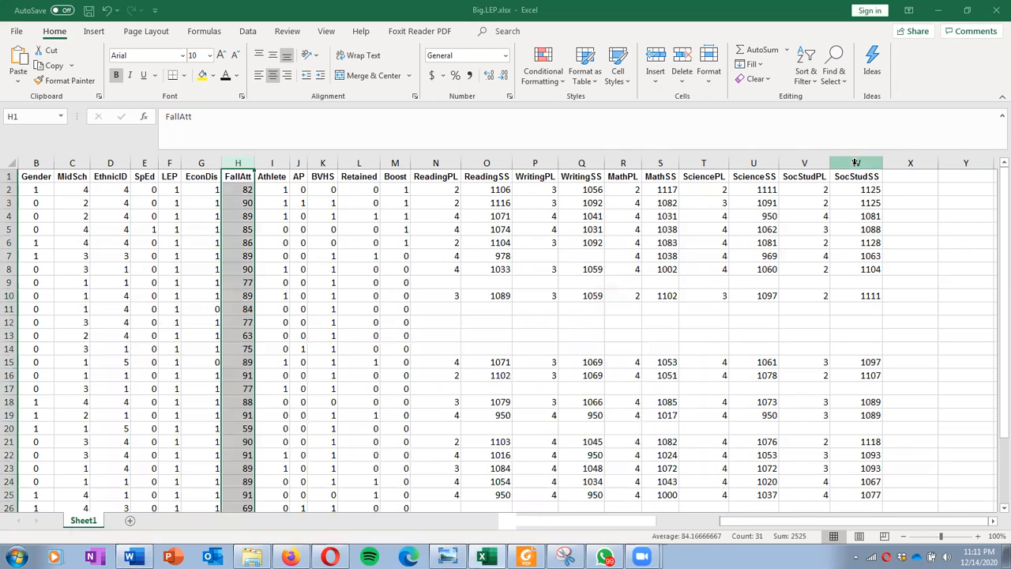
click(855, 163)
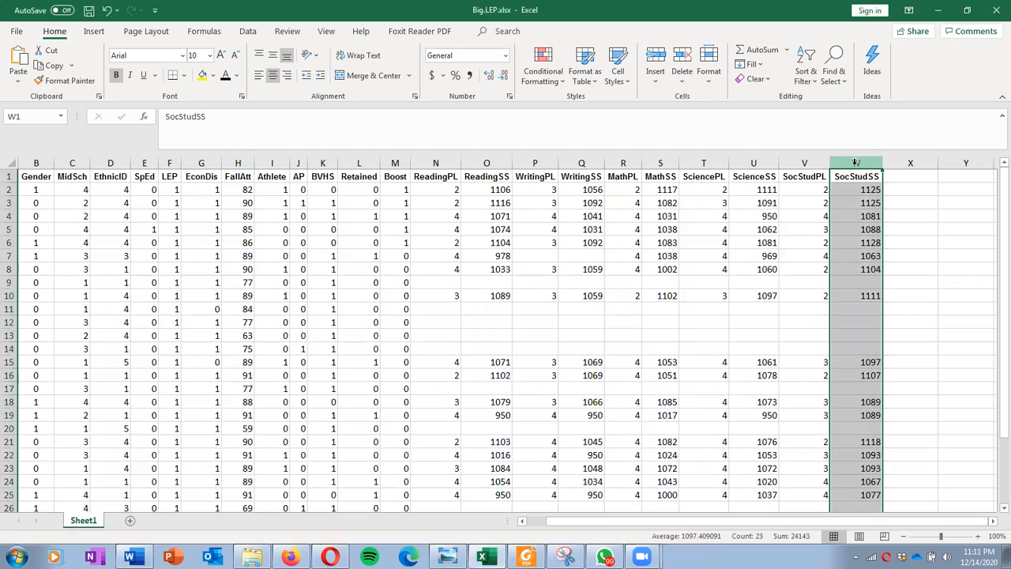
Step: Search the function library for "correl" and start a CORREL function in the empty cell X12
click(933, 218)
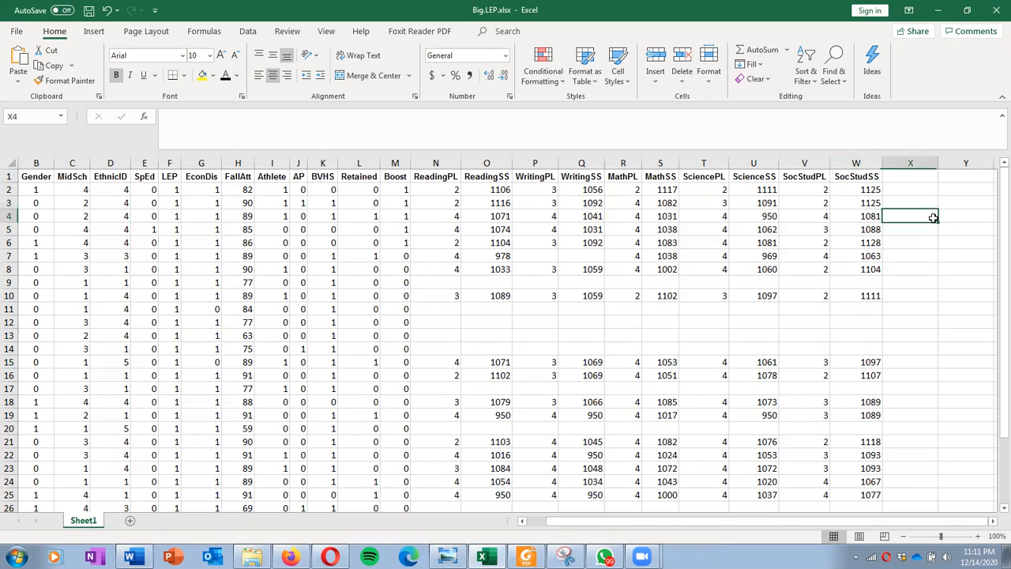
click(940, 319)
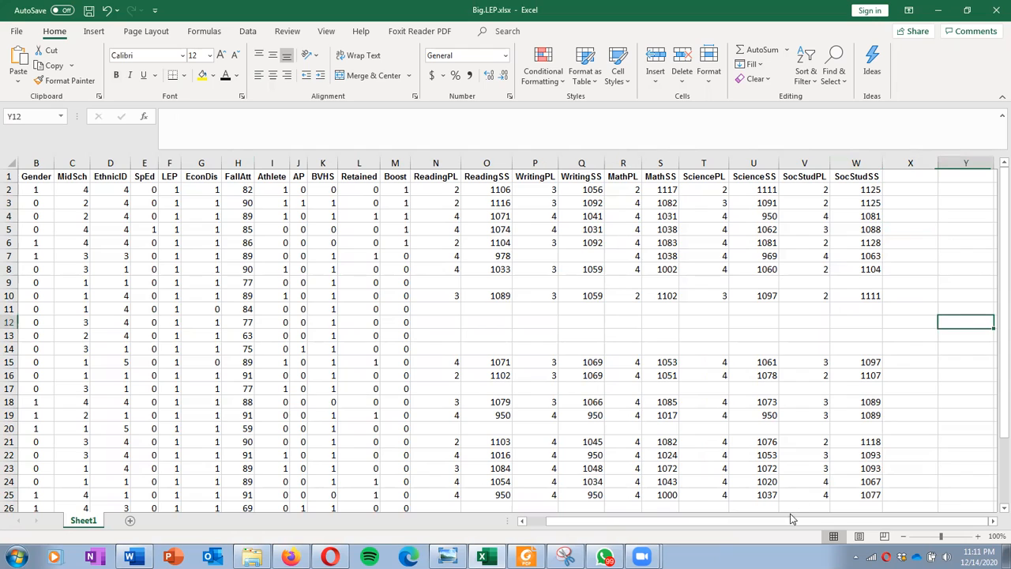
drag(786, 519, 785, 518)
click(919, 323)
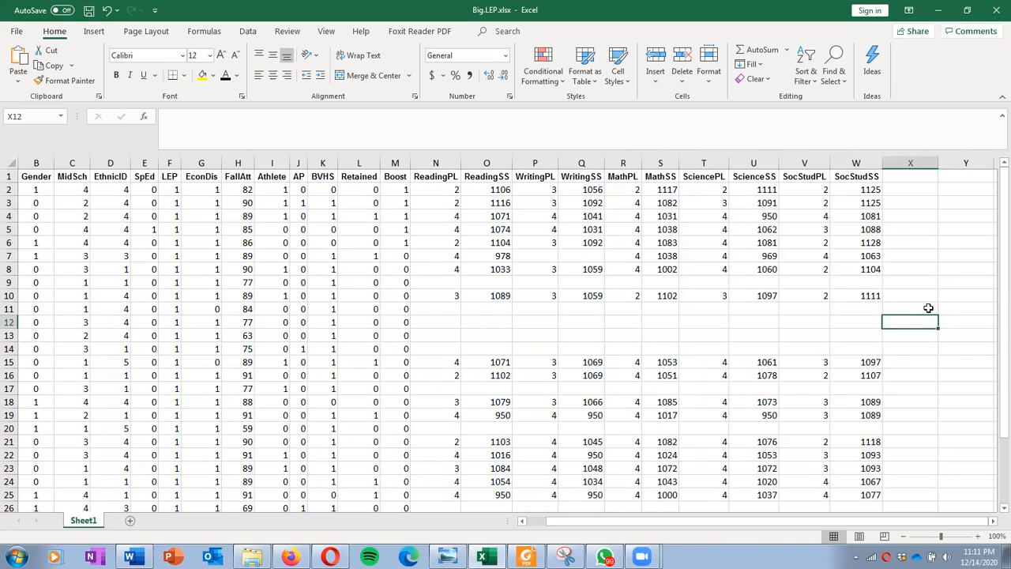
click(145, 118)
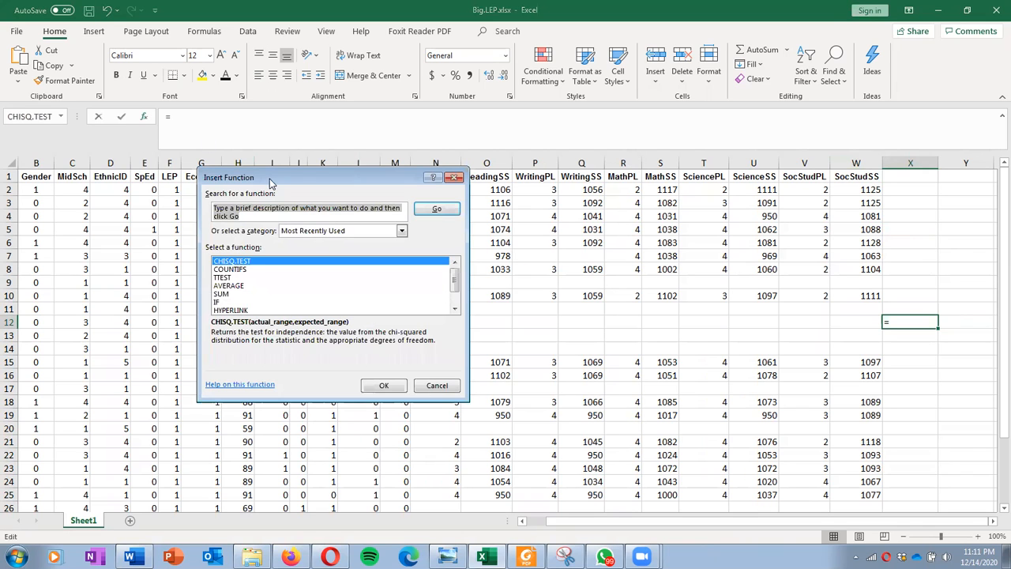
key(BackSpace)
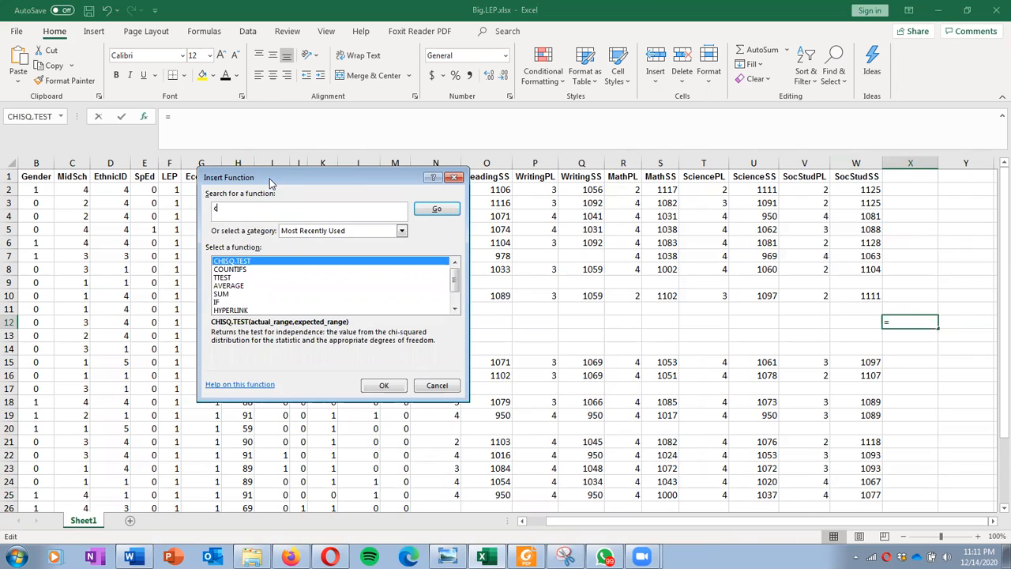
text(correl)
key(Return)
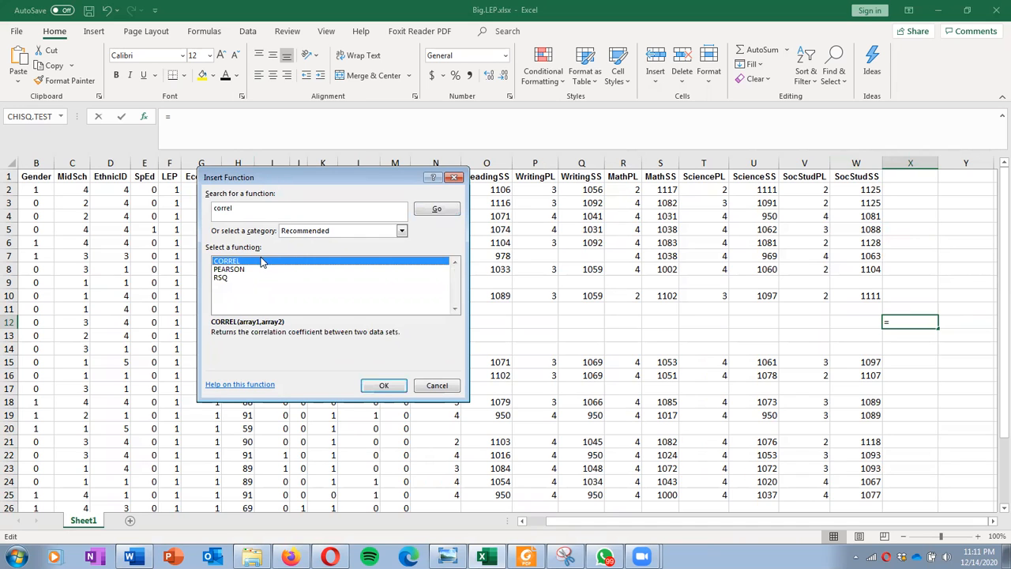
double_click(236, 261)
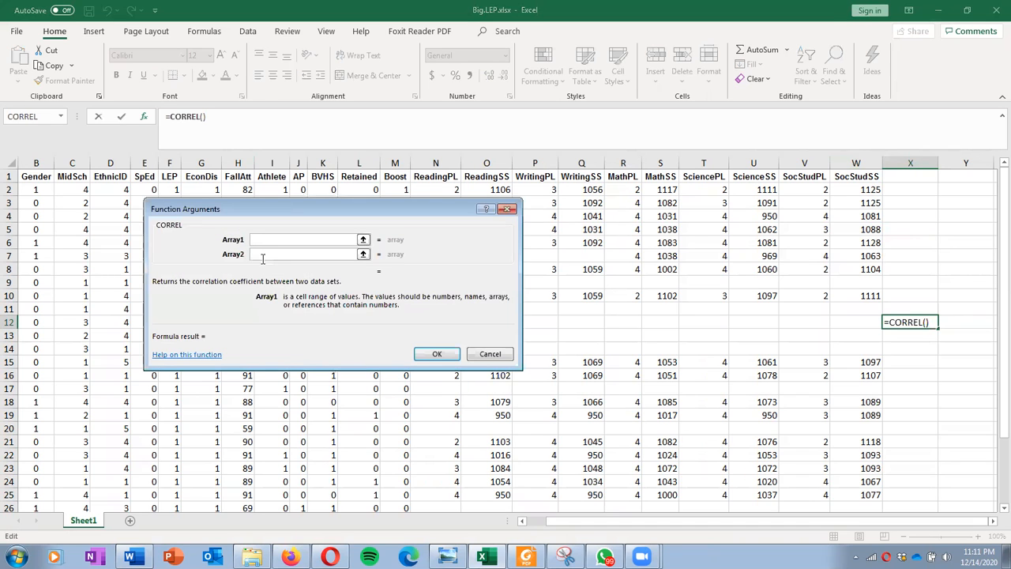
drag(322, 212, 483, 266)
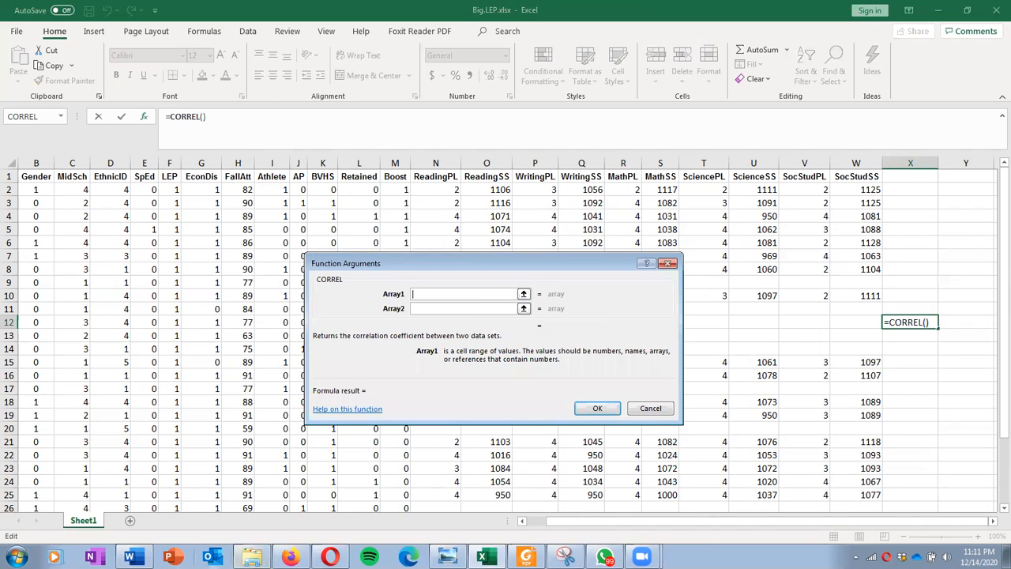
Step: Recheck the first question in Word and complete CORREL with the WritingSS column Q:Q as Array1 and the FallAtt column H:H as Array2
click(131, 556)
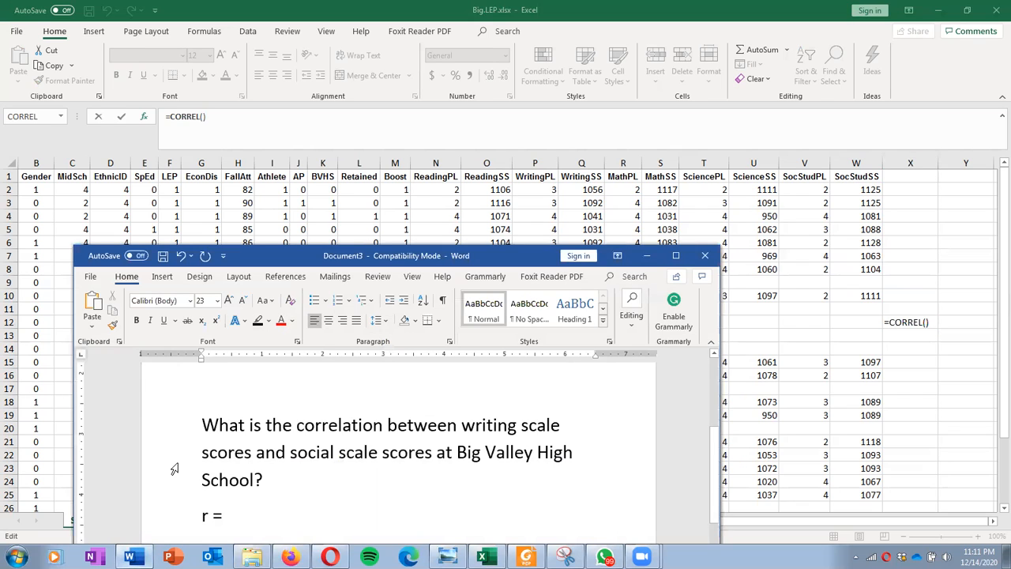
scroll(288, 433, up, 5)
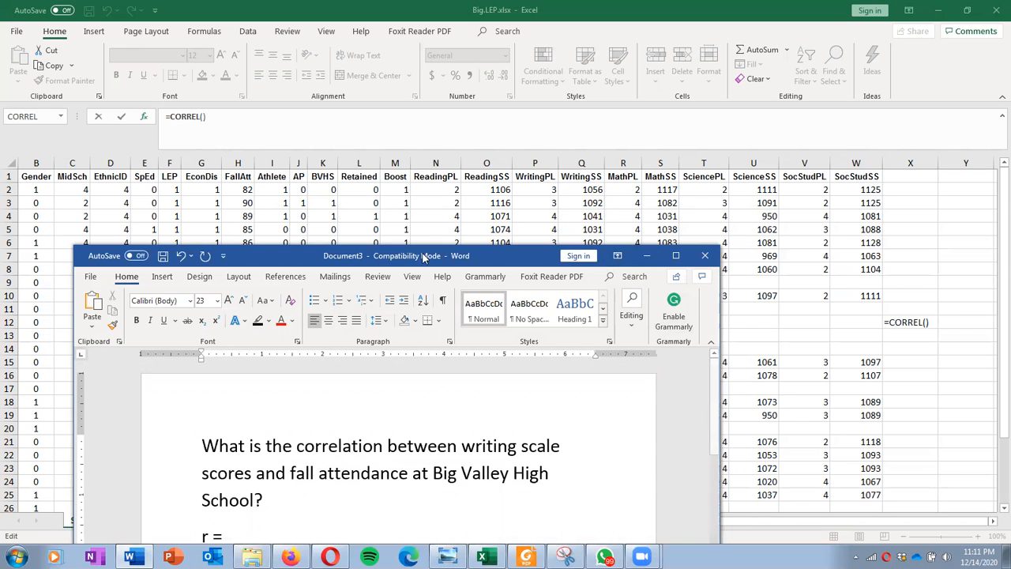
click(646, 255)
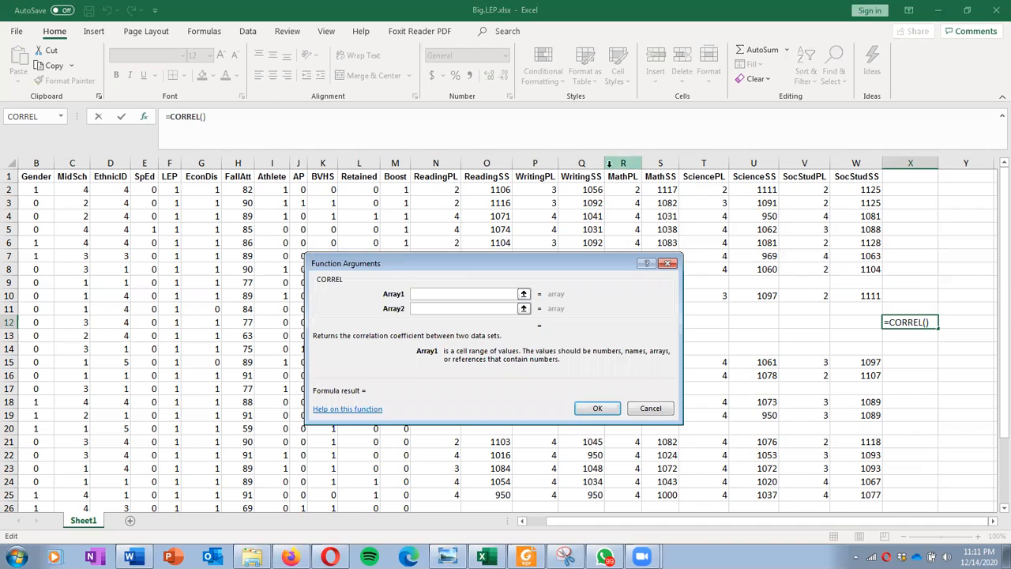
click(581, 163)
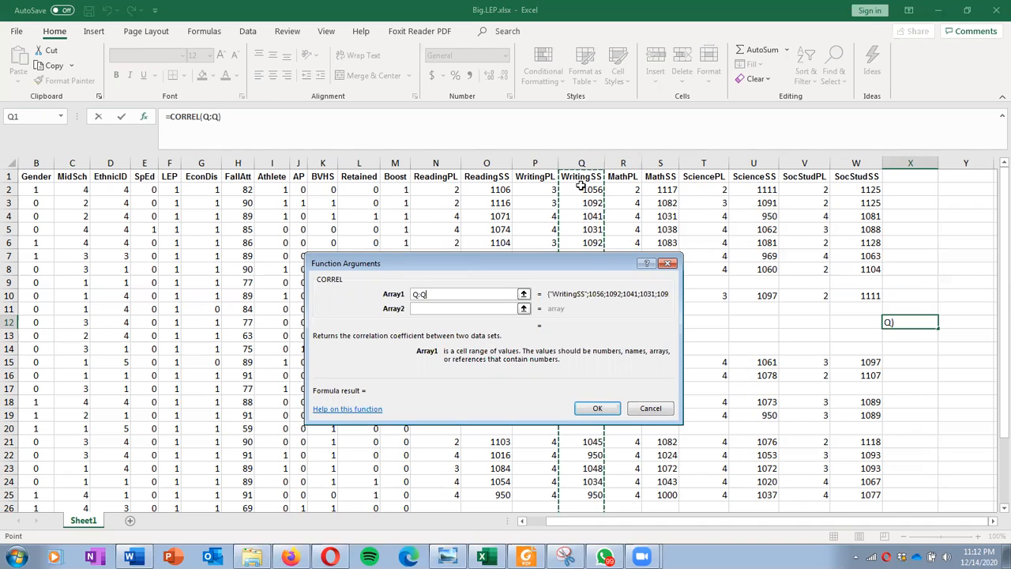
click(447, 309)
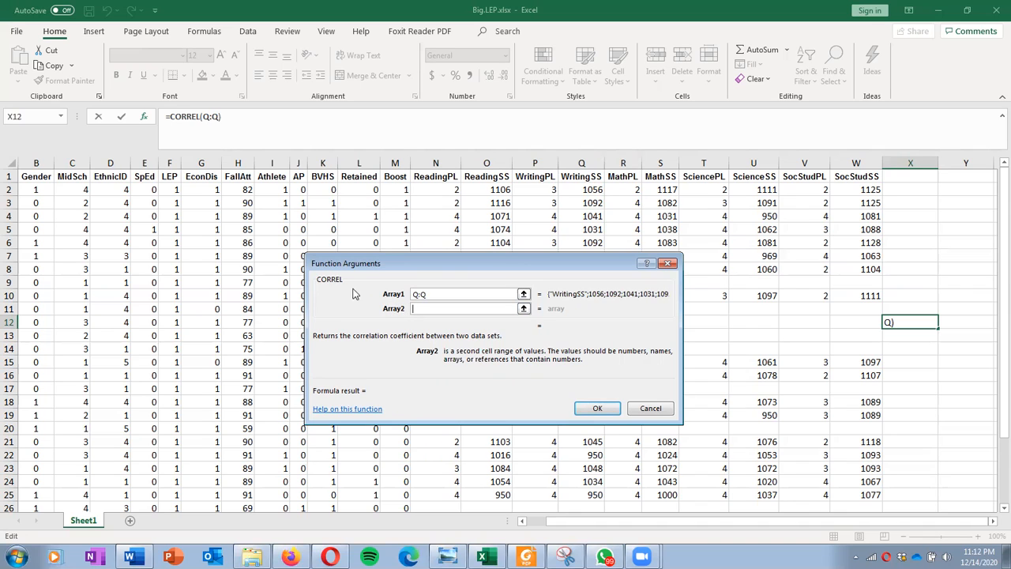
click(240, 163)
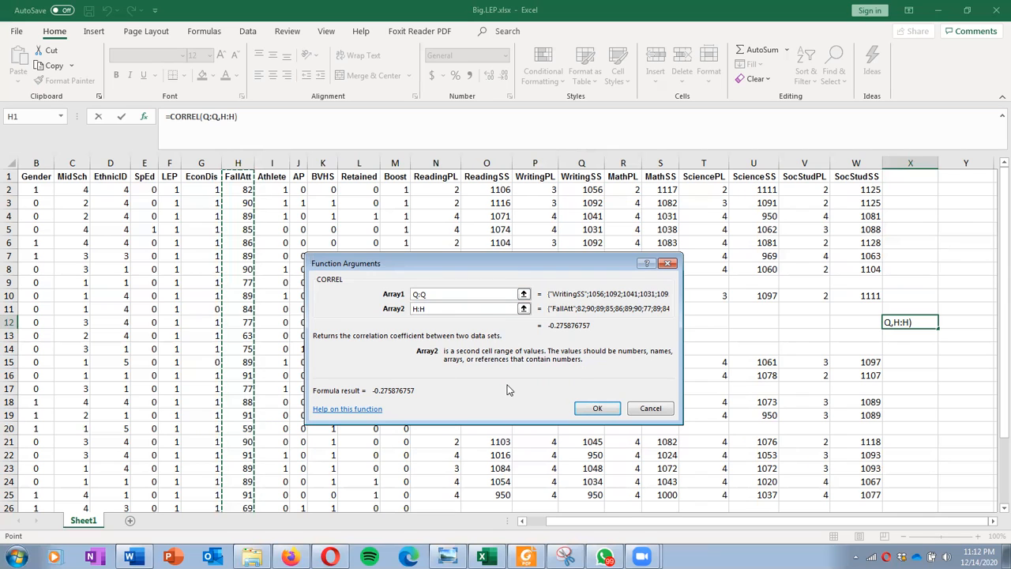
click(582, 408)
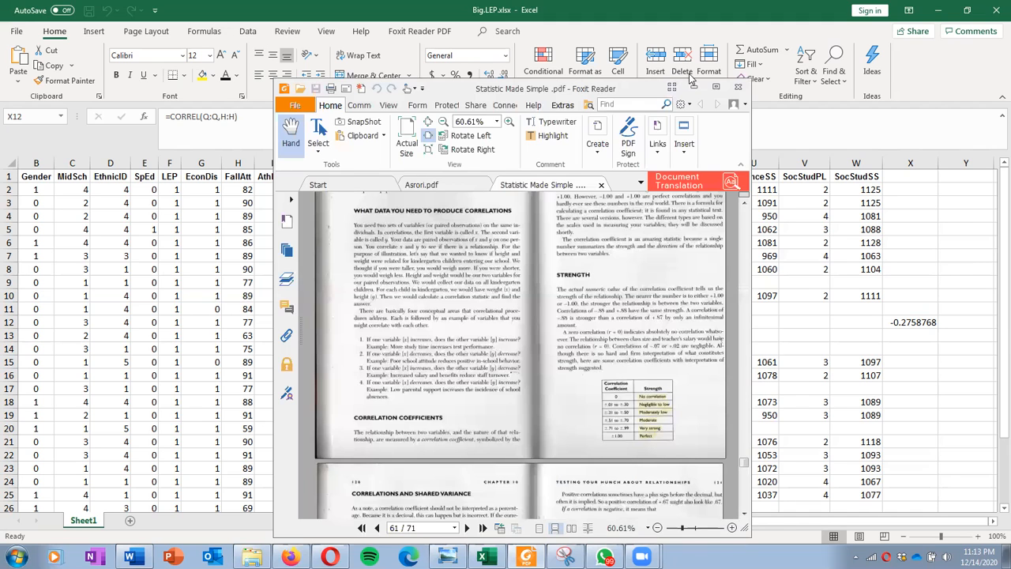
Step: Examine the correlation strength table in Statistic Made Simple .pdf in Foxit Reader and compare it with the coefficient in cell X12
click(717, 86)
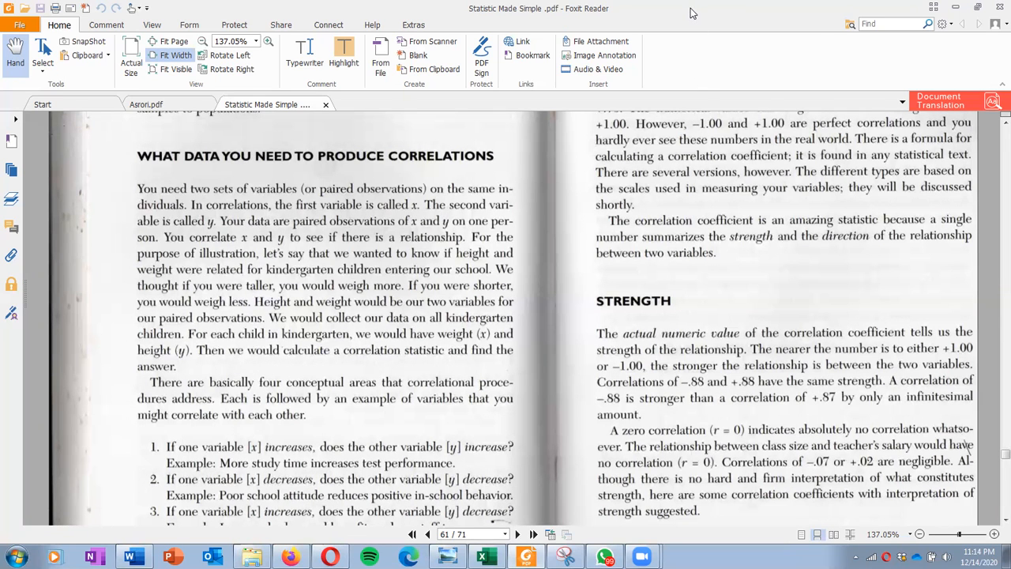
key(alt+Tab)
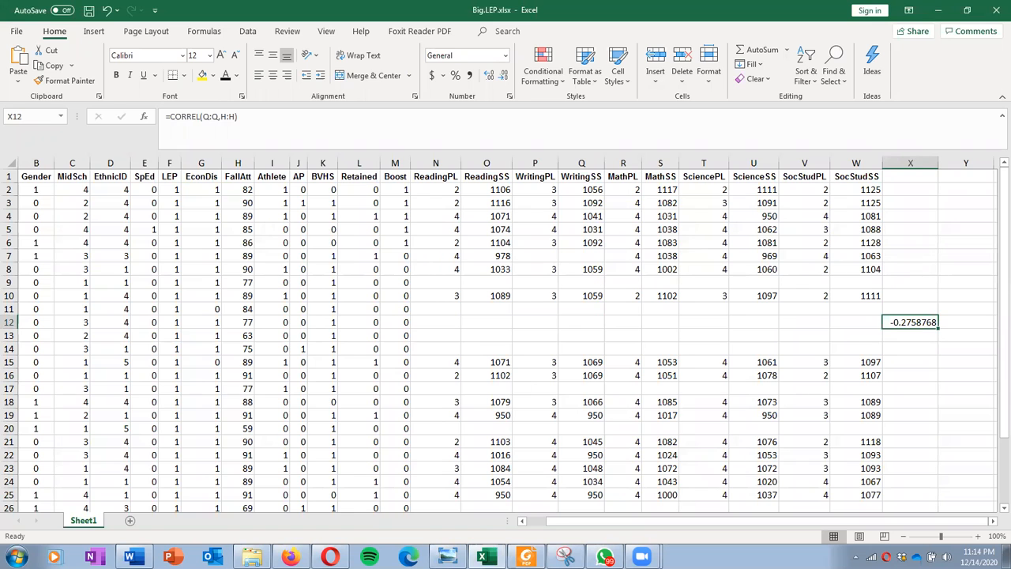
key(alt+Tab)
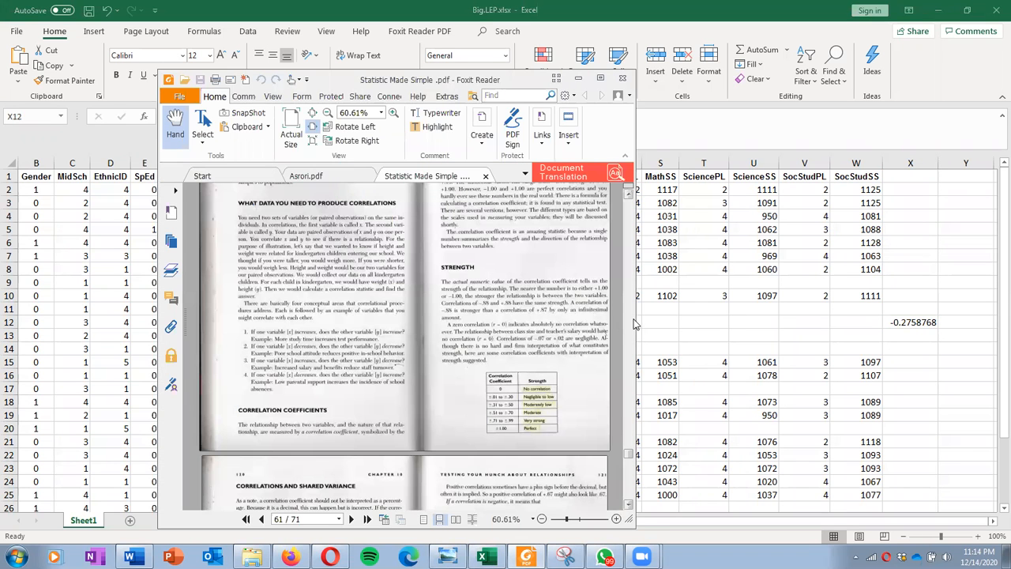
click(600, 78)
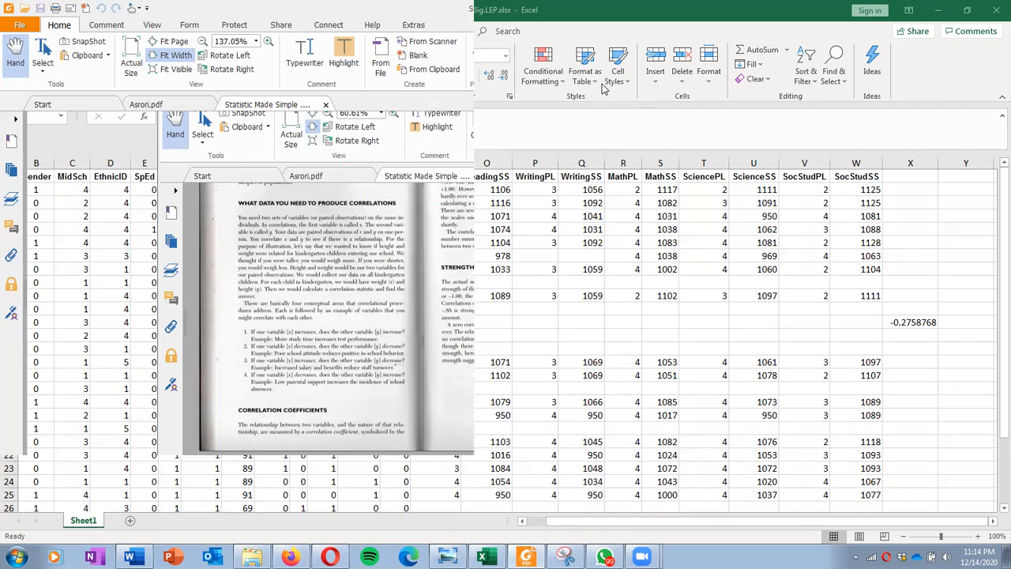
scroll(640, 393, down, 5)
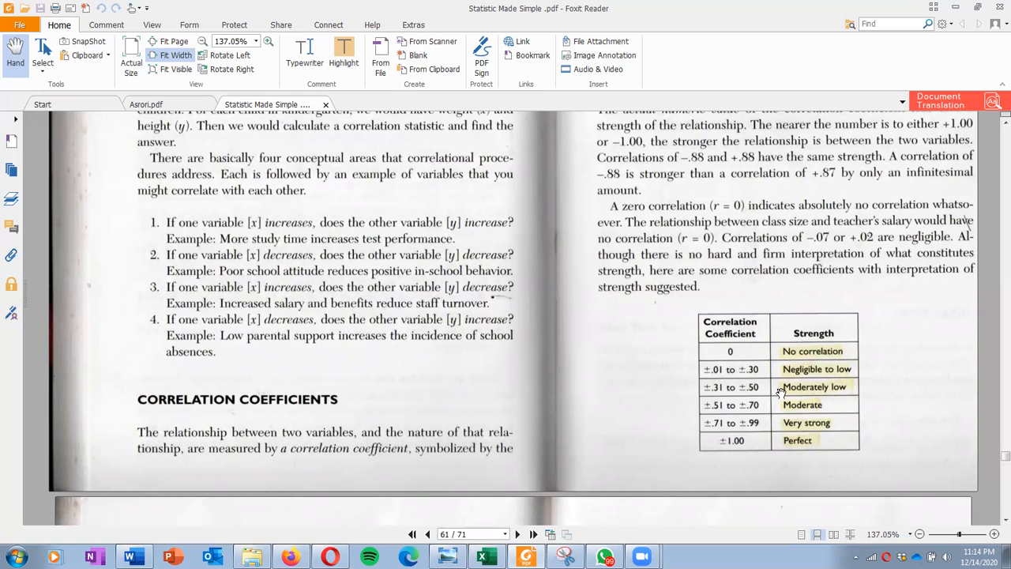
click(956, 7)
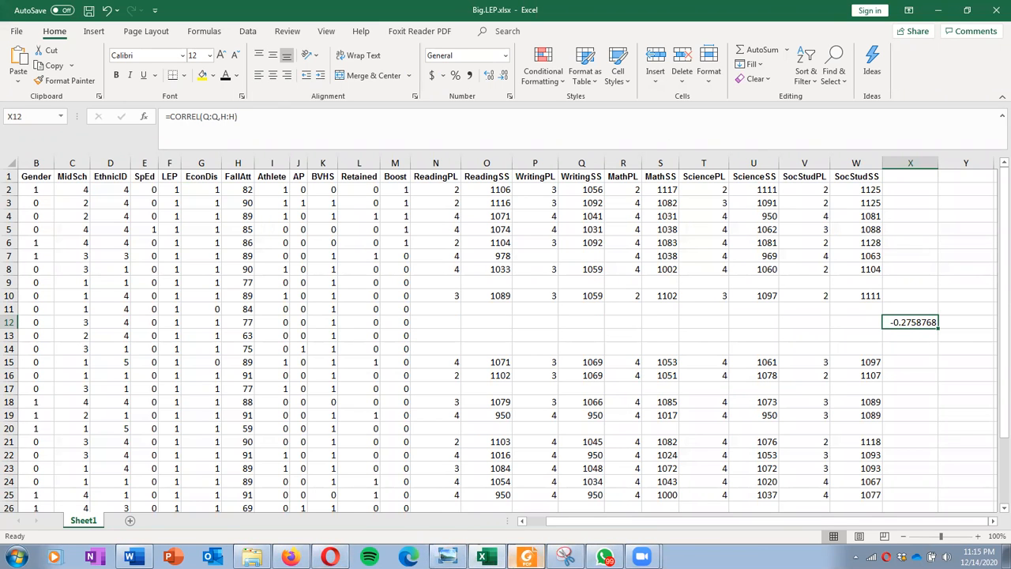
click(525, 557)
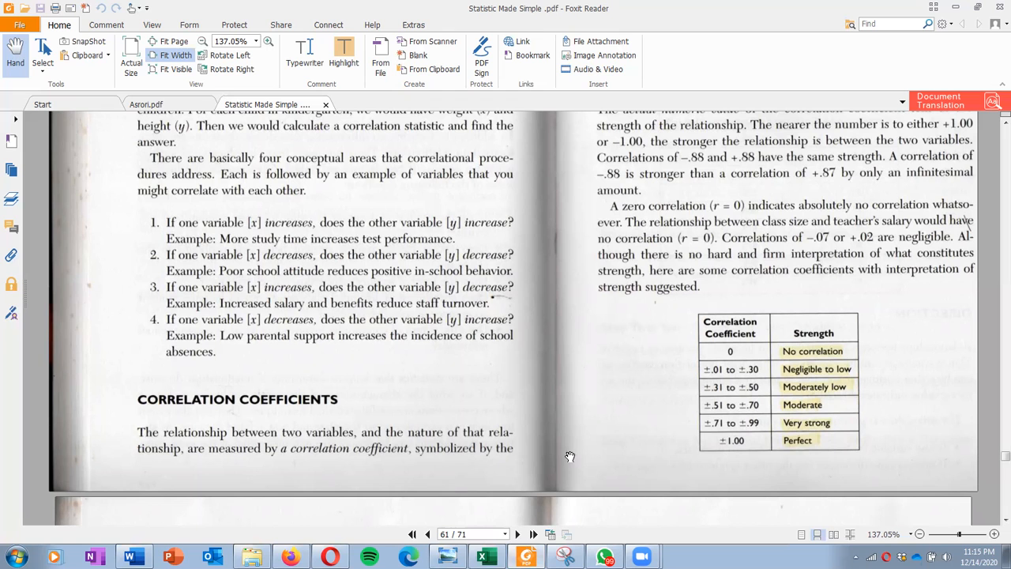
click(956, 8)
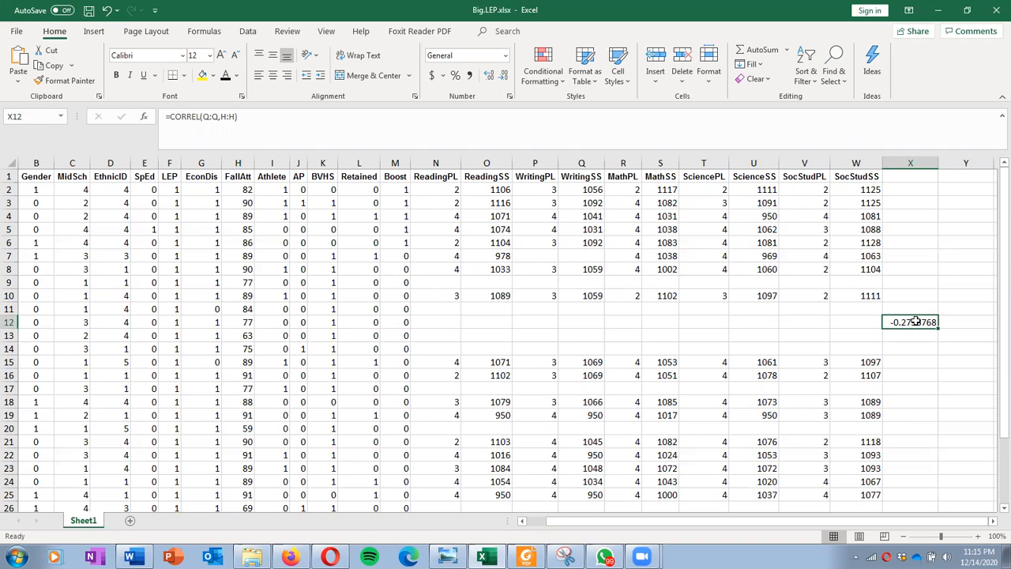
Step: Clear the correlation formula from cell X12
double_click(914, 320)
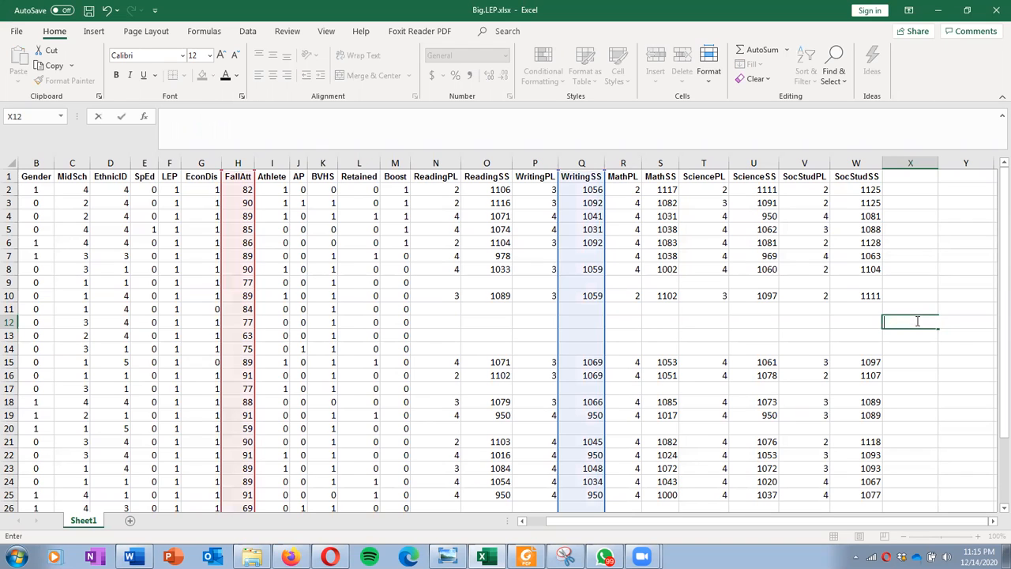
click(914, 365)
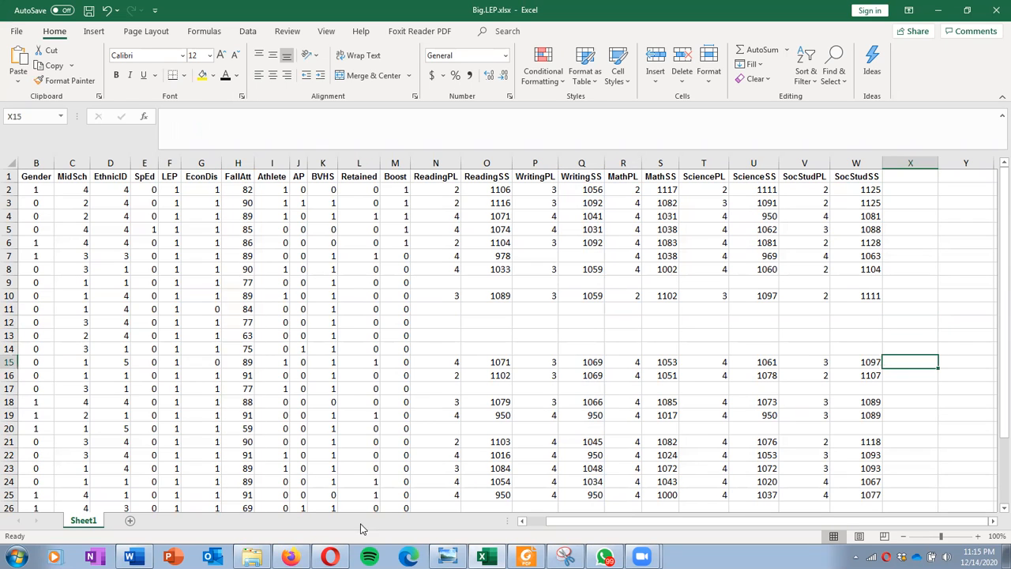
Step: Switch to Word, read the second question about writing and social scale scores, and move the document window aside to uncover the worksheet
click(130, 557)
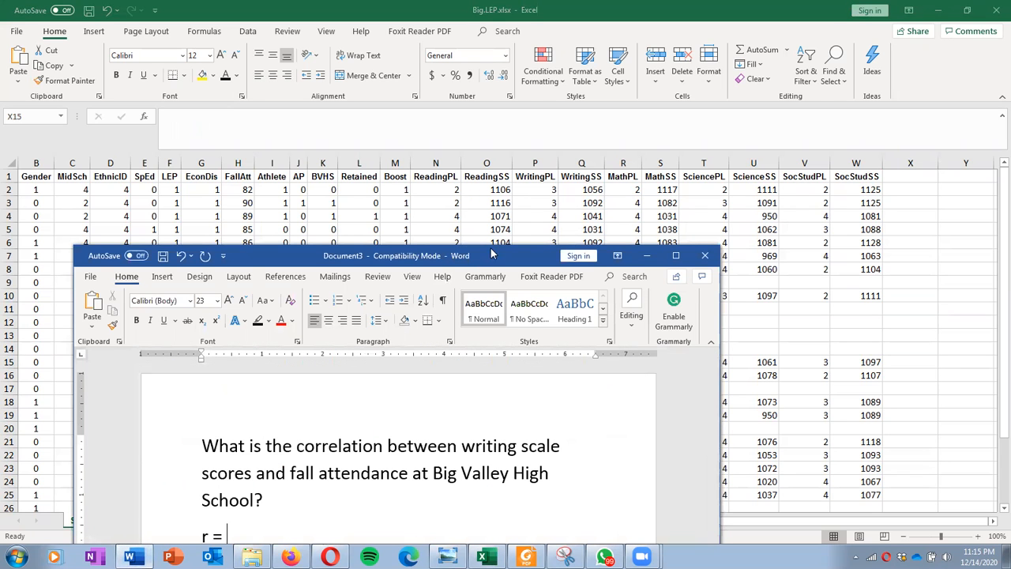
drag(495, 255, 494, 68)
scroll(445, 317, down, 4)
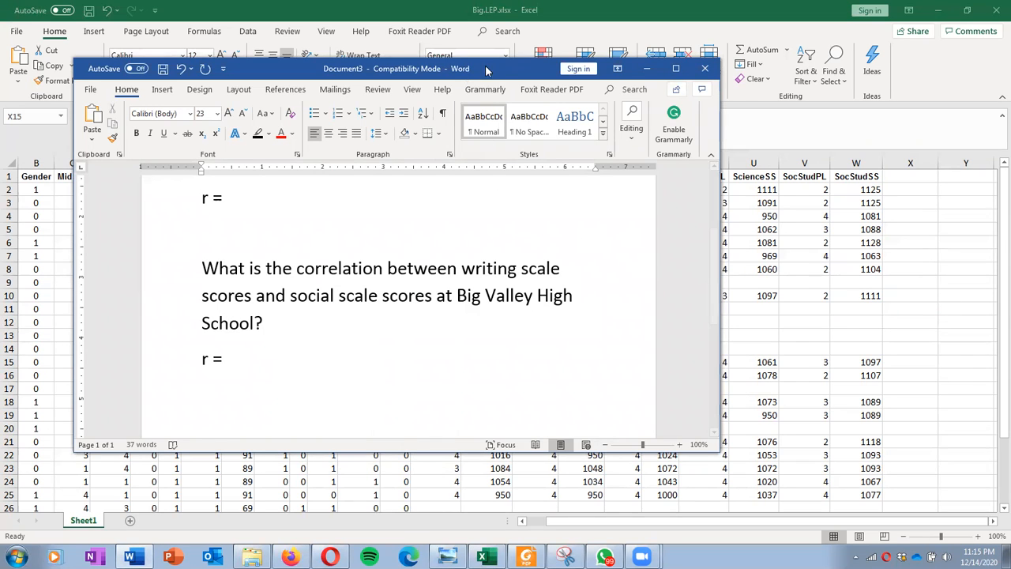
drag(488, 69, 1010, 69)
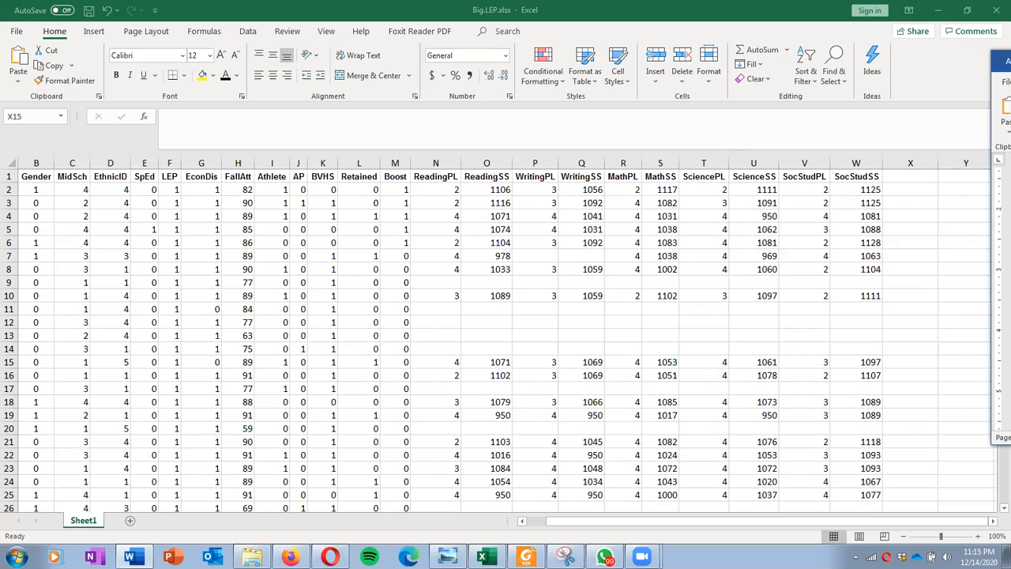
Step: Start a CORREL function in the empty cell X13 of the Excel worksheet
click(933, 338)
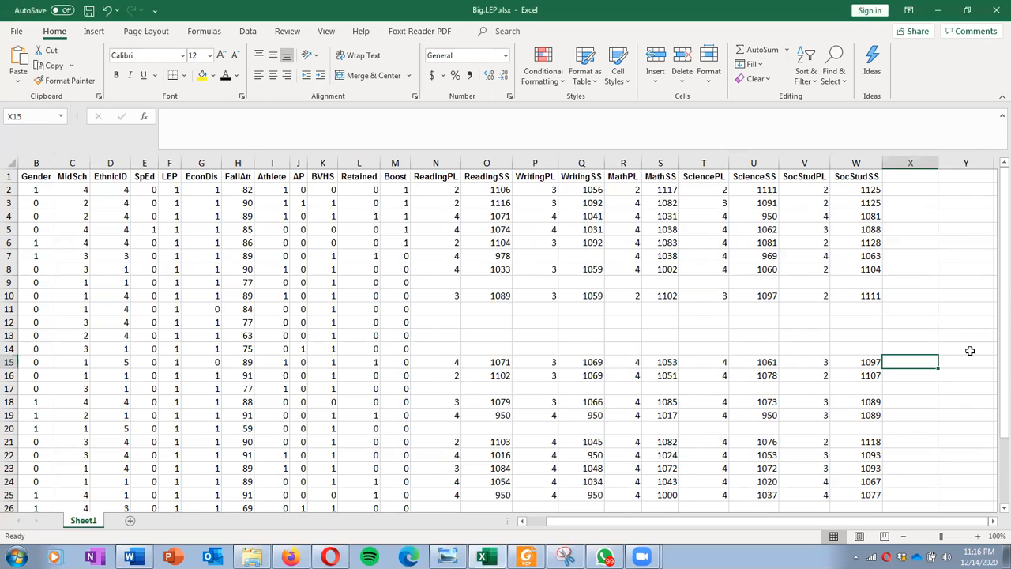
click(961, 345)
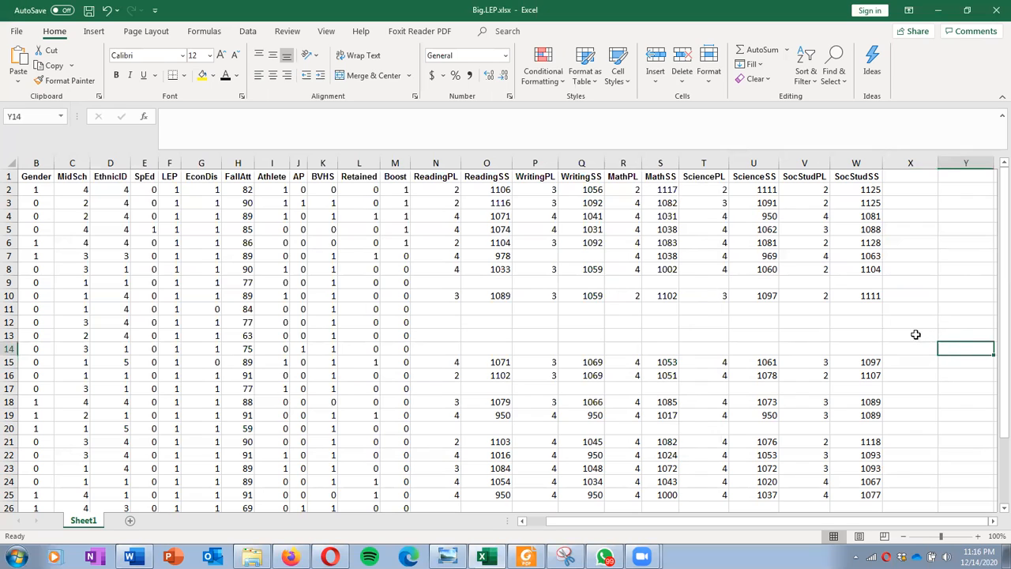
click(914, 334)
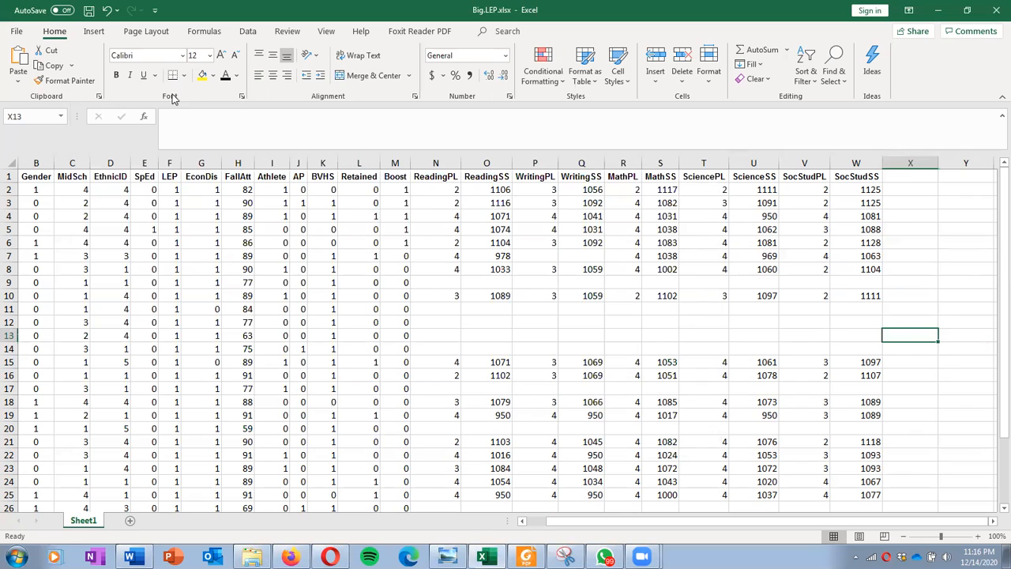
click(144, 116)
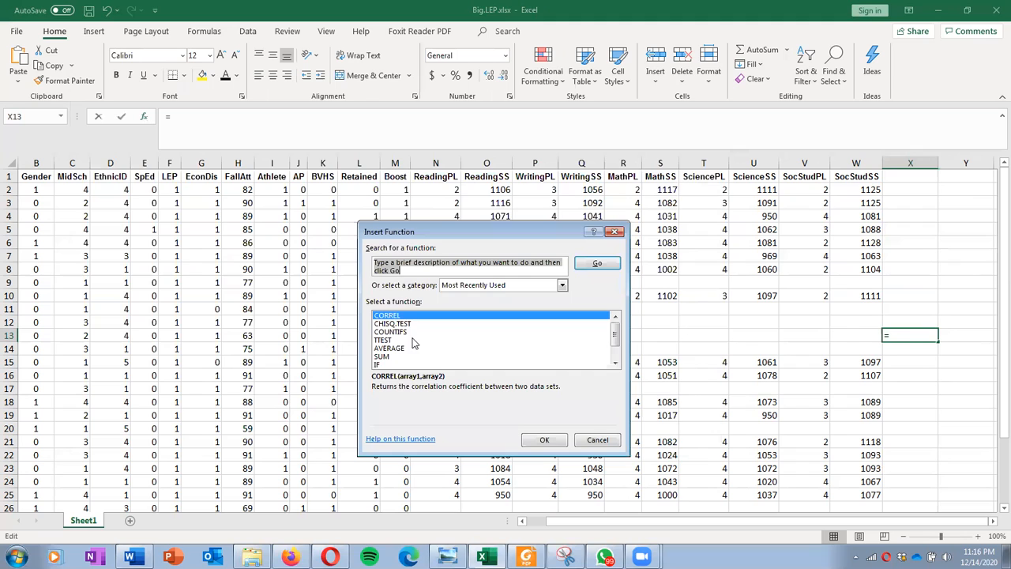
click(533, 442)
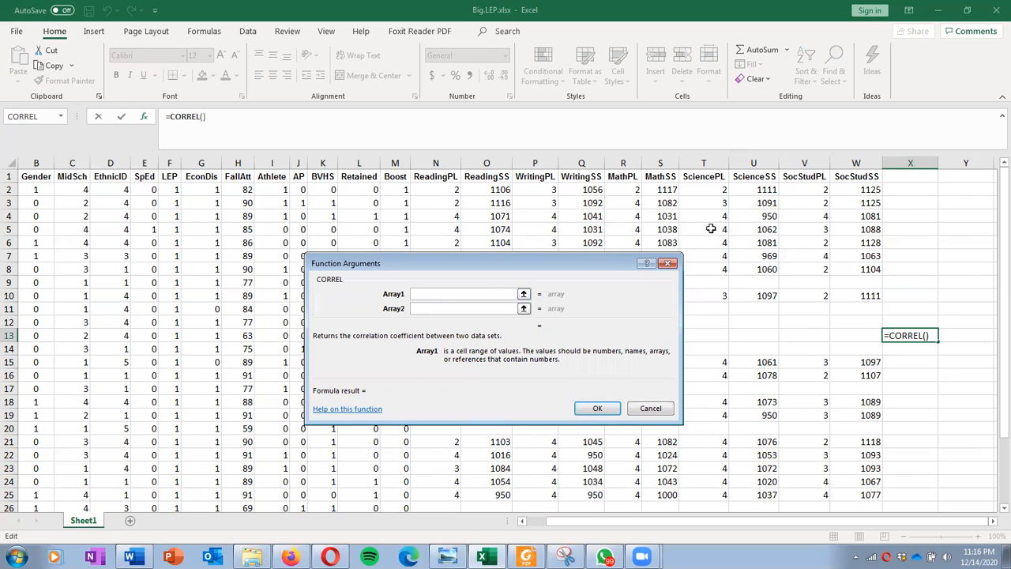
Step: Complete CORREL with the WritingSS column Q:Q as Array1 and the SocStudSS column W:W as Array2
click(589, 163)
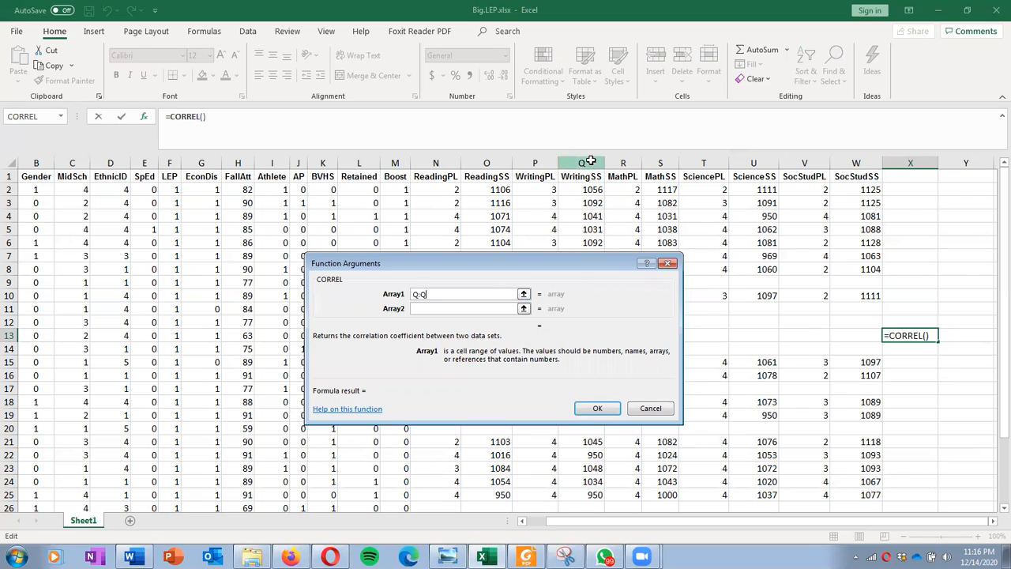
click(449, 308)
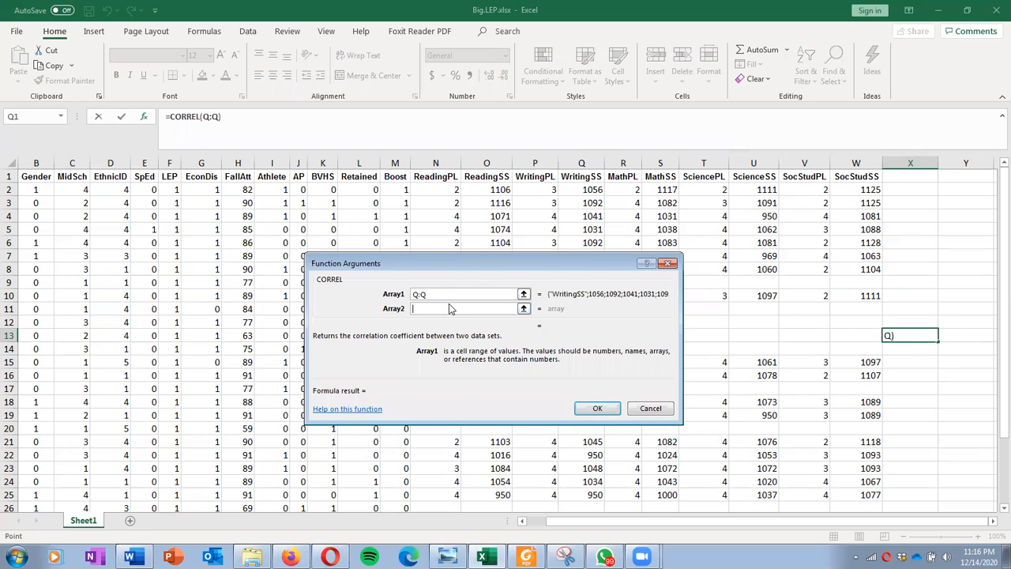
click(450, 308)
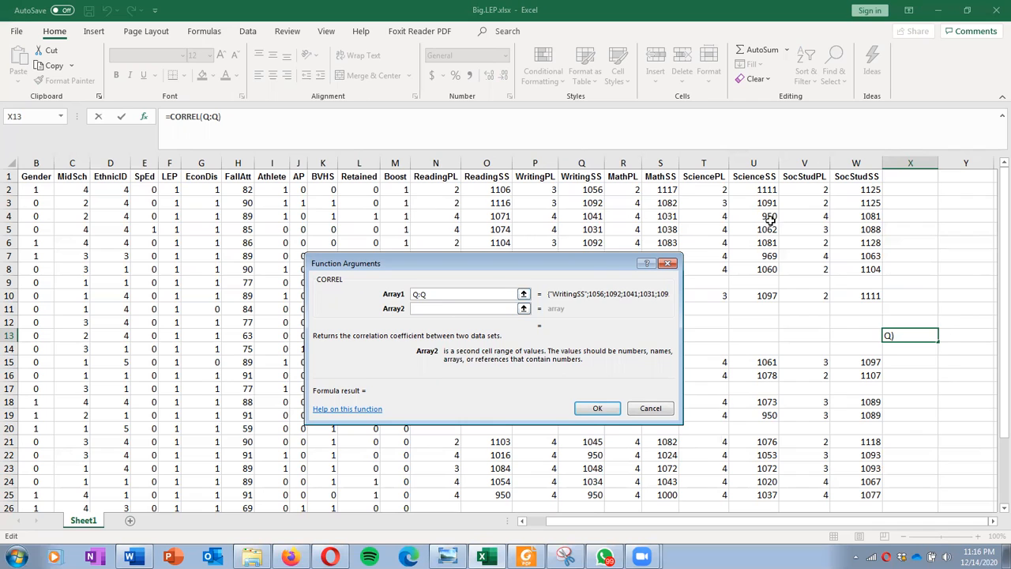
click(863, 161)
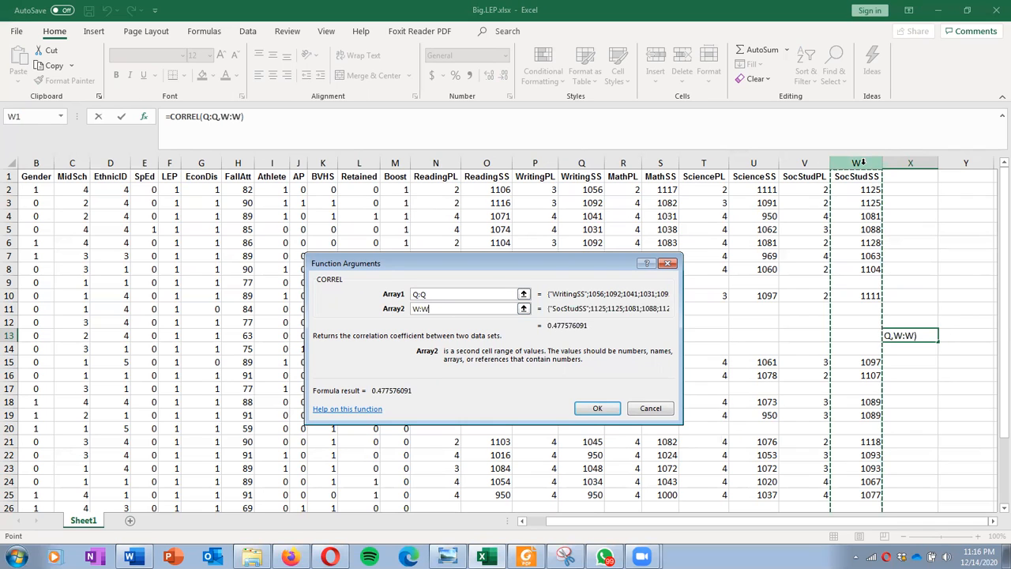
click(598, 409)
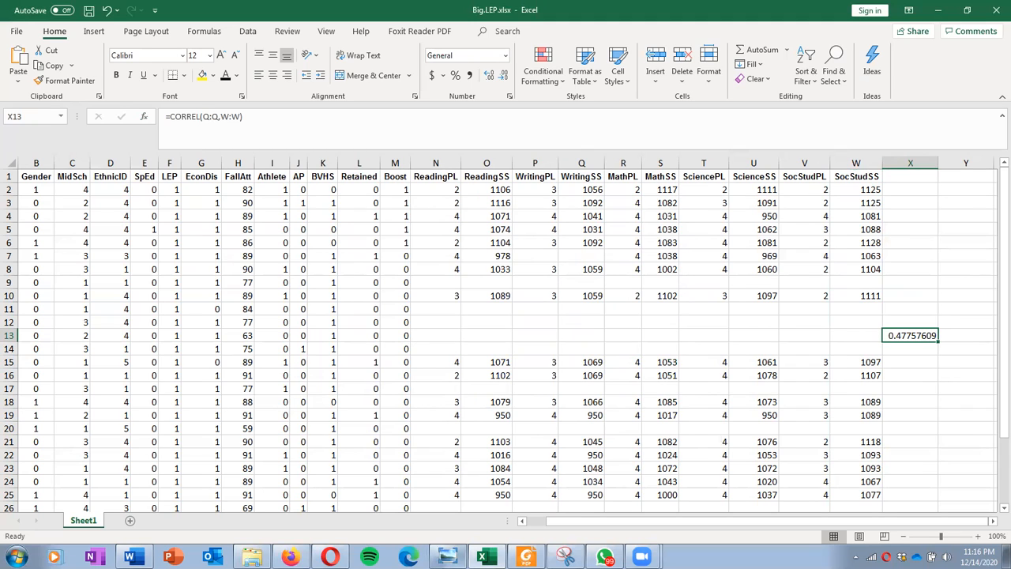
Step: Check the coefficient in cell X13 against the correlation strength table in Statistic Made Simple .pdf in Foxit Reader
click(525, 557)
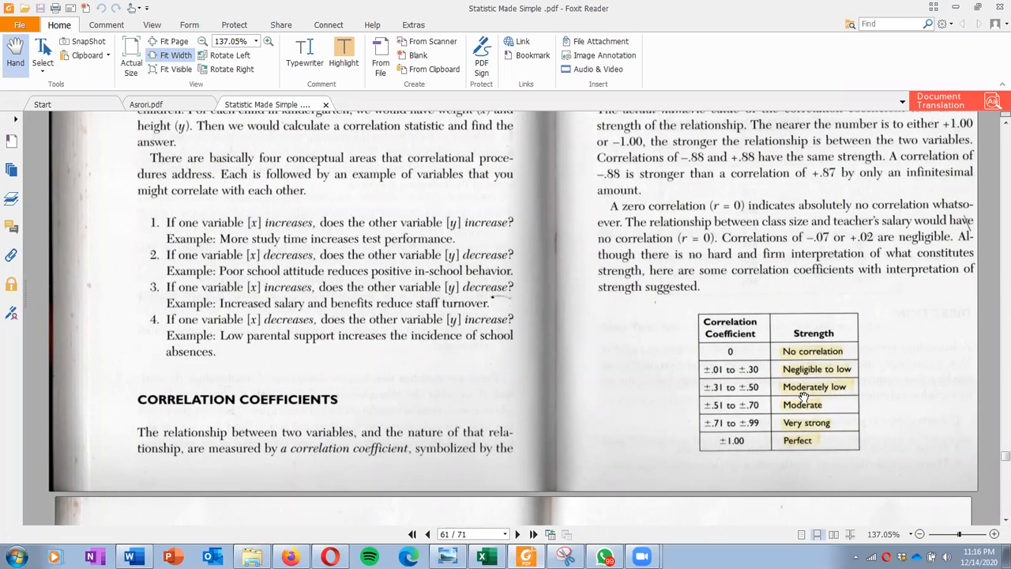
click(953, 7)
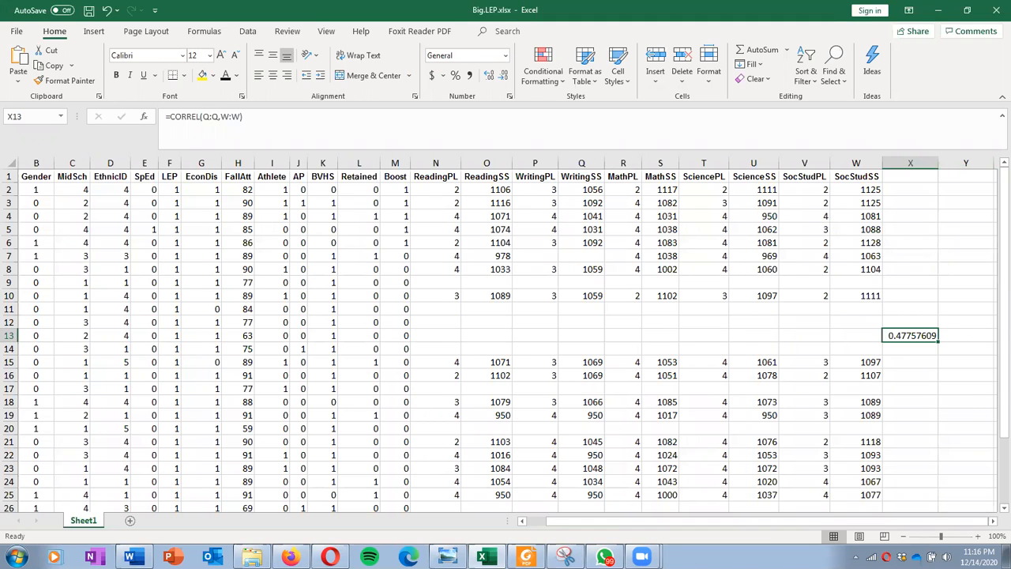
Step: Copy the coefficient from cell X13 and paste it after "r =" under the second question in the Word document
key(alt+Tab)
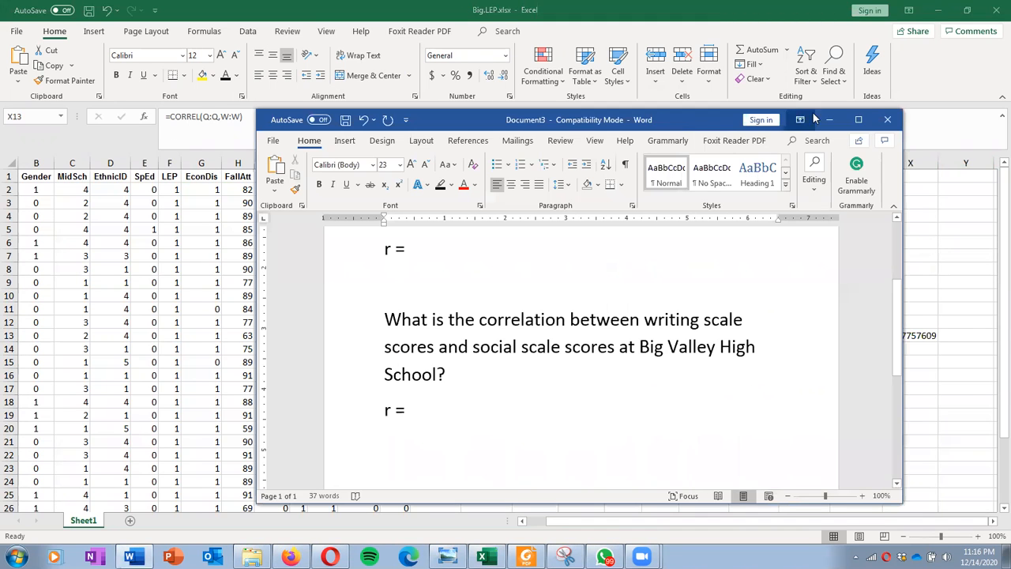
click(857, 120)
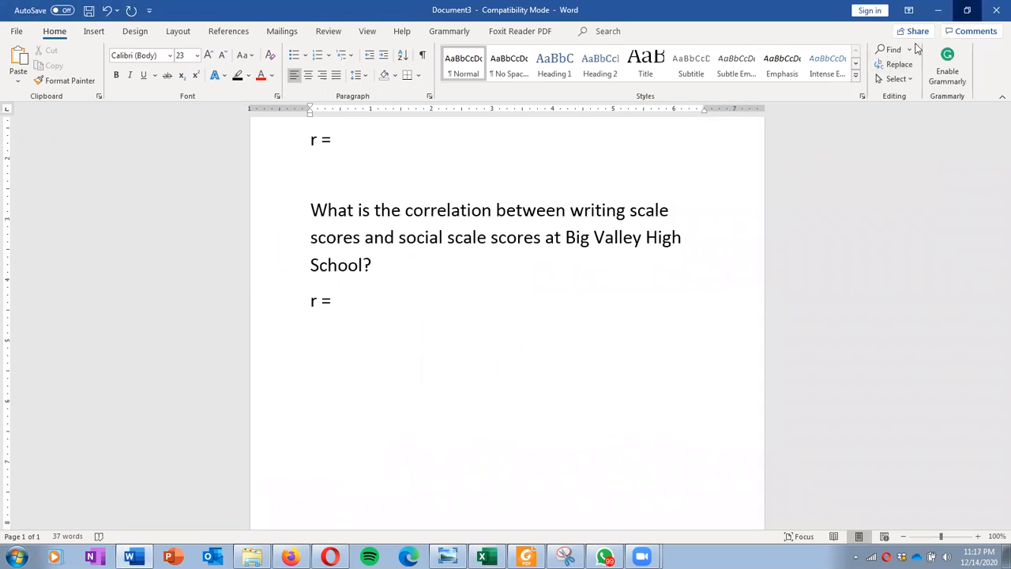
click(966, 11)
drag(709, 119, 553, 108)
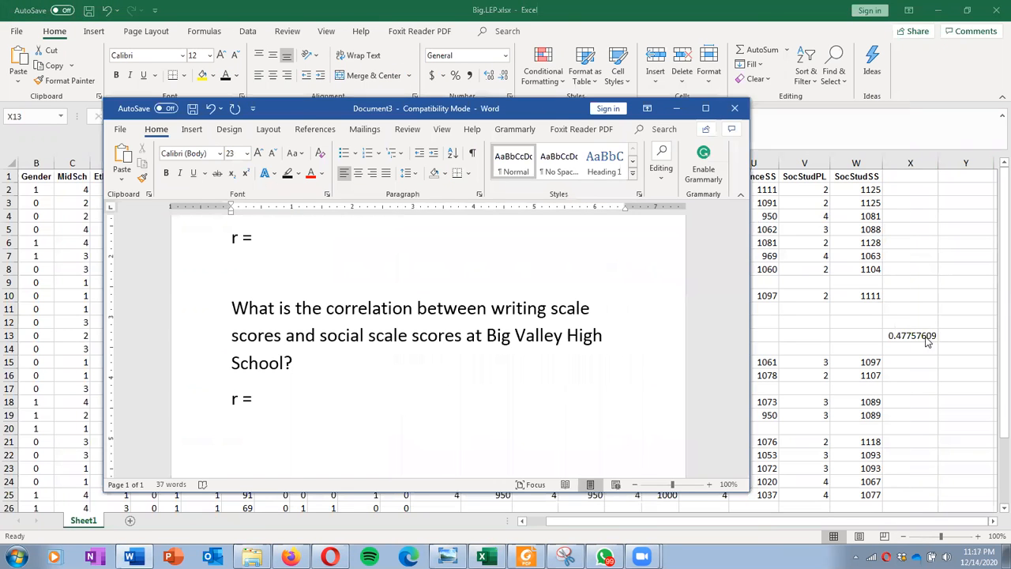
click(908, 335)
right_click(908, 335)
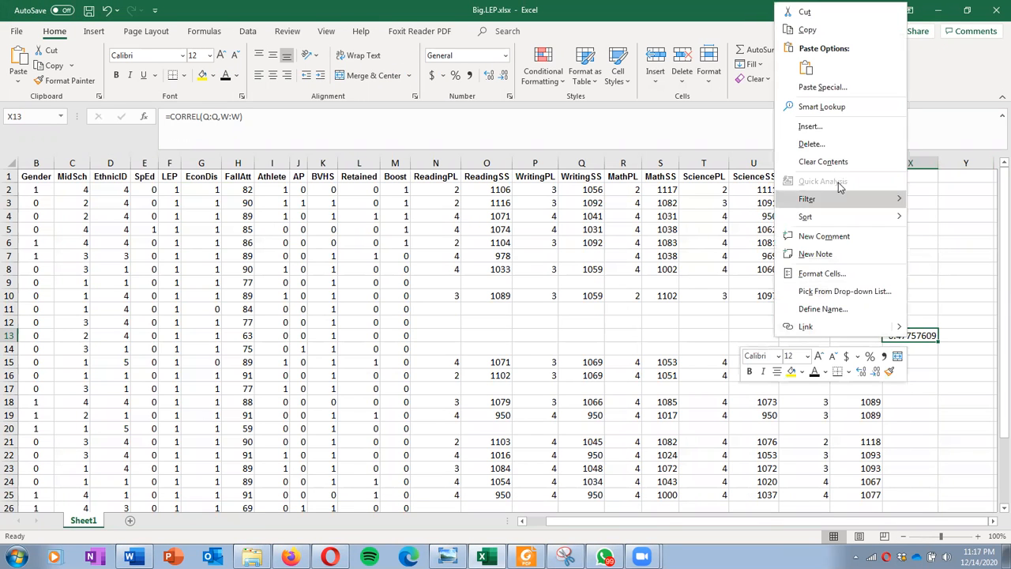
click(817, 34)
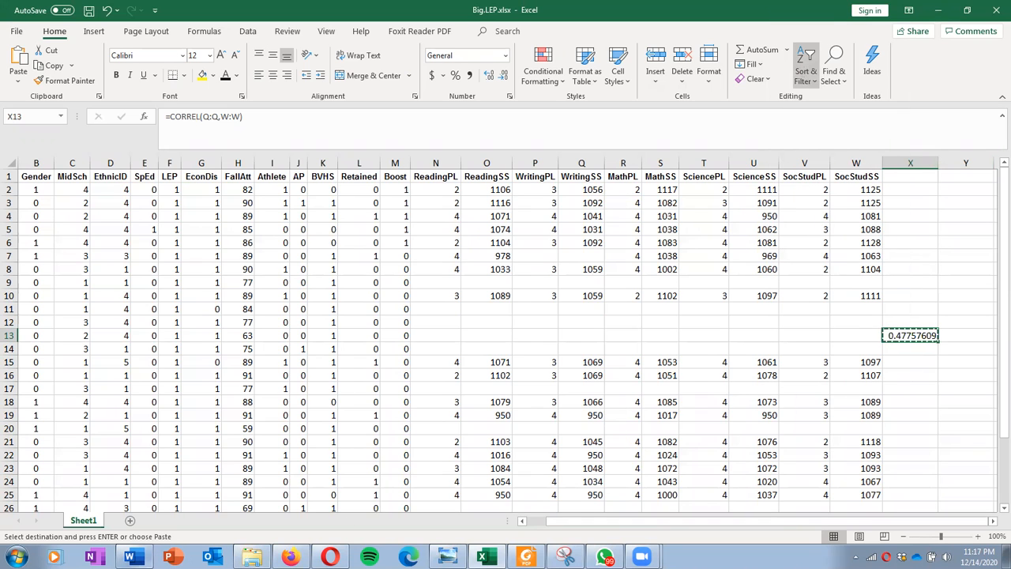
click(129, 557)
click(315, 400)
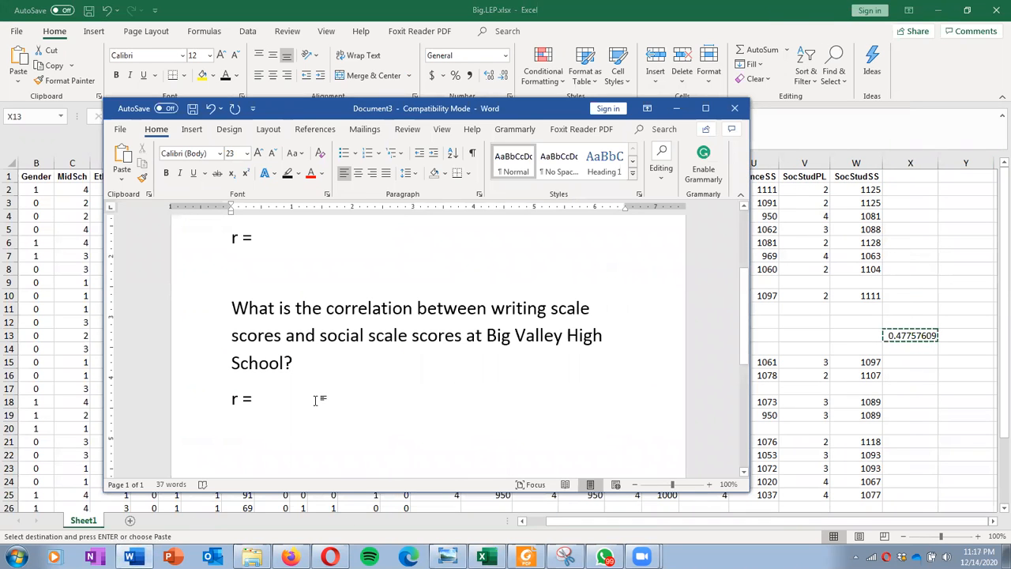
key(ctrl+v)
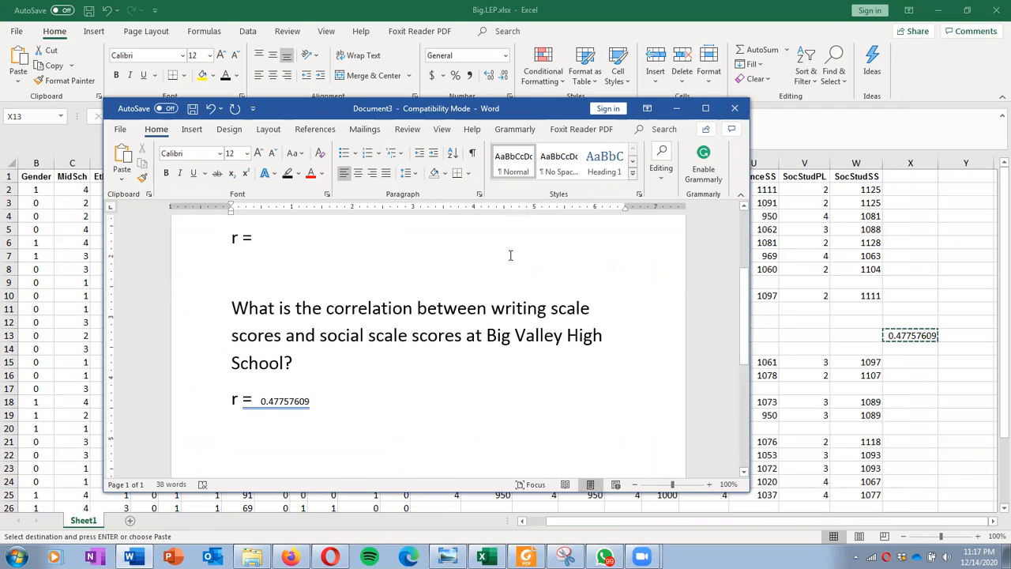
Step: Review both correlation questions and their "r =" lines in the Word document and return to the Excel workbook
click(332, 357)
scroll(332, 357, up, 1)
scroll(331, 357, up, 1)
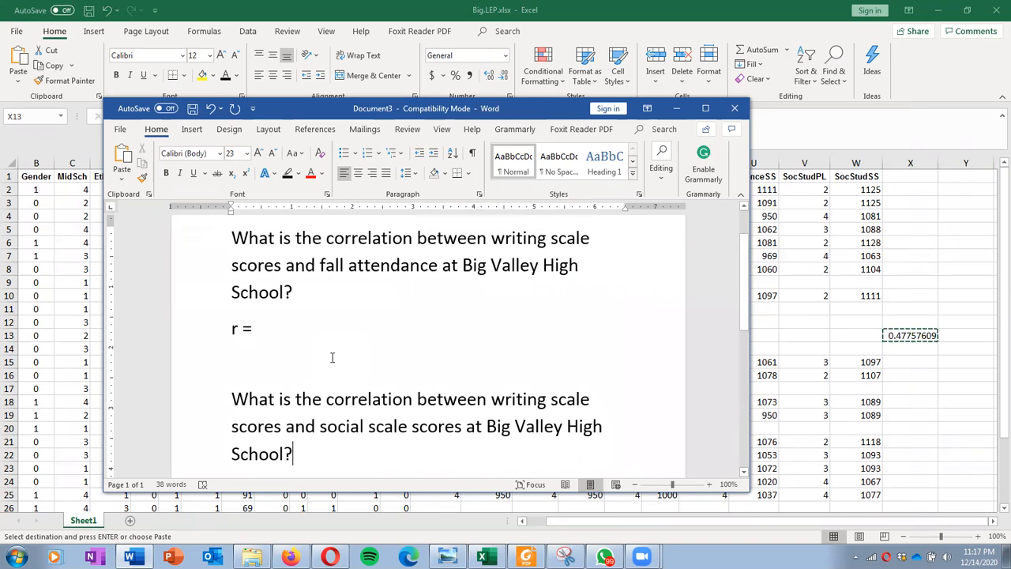
scroll(343, 360, down, 1)
scroll(343, 360, up, 1)
scroll(344, 360, down, 1)
scroll(344, 360, up, 1)
key(ctrl+v)
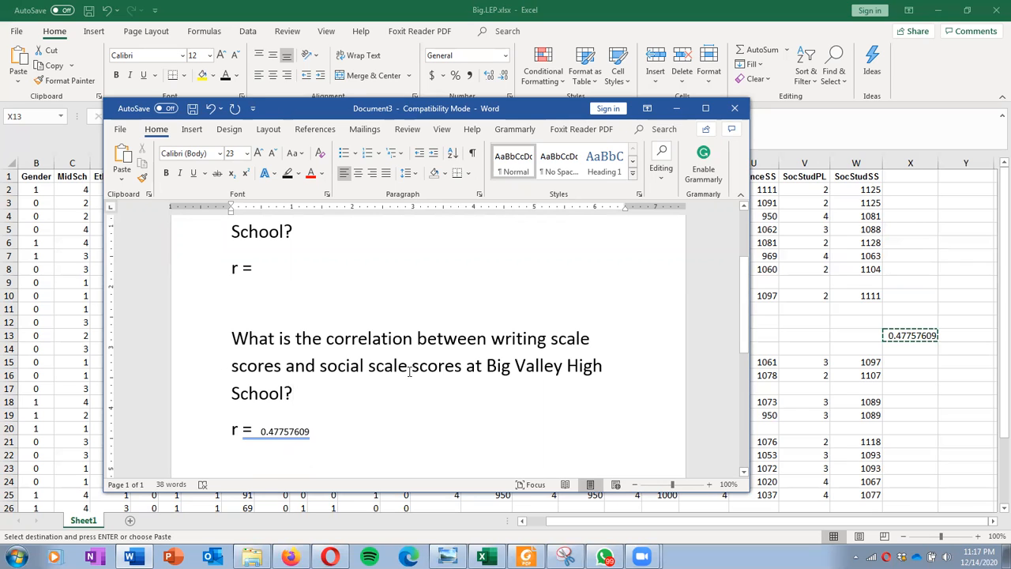
scroll(405, 371, up, 3)
click(420, 325)
click(464, 372)
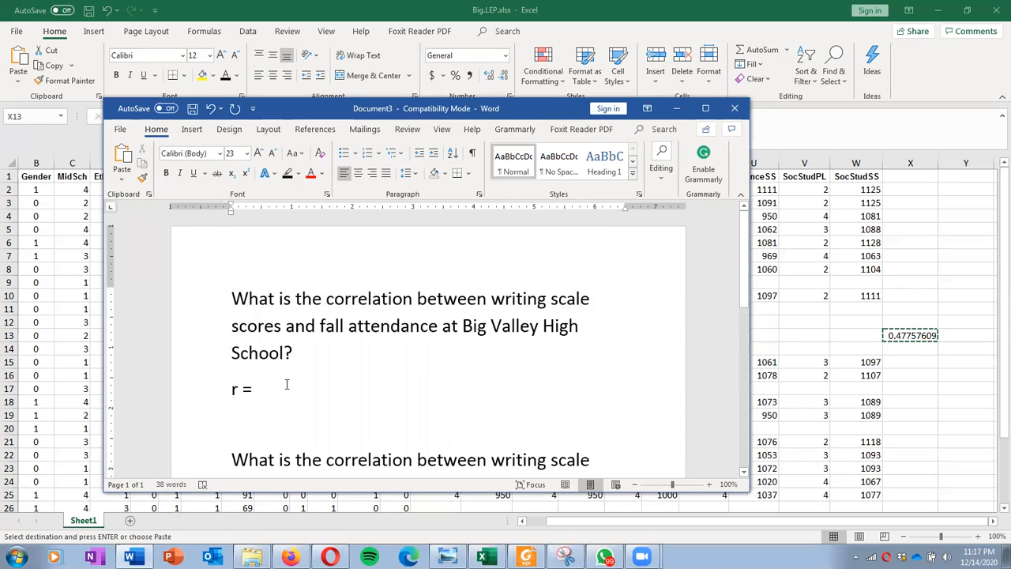
scroll(287, 384, down, 1)
scroll(287, 384, down, 1)
scroll(287, 384, down, 2)
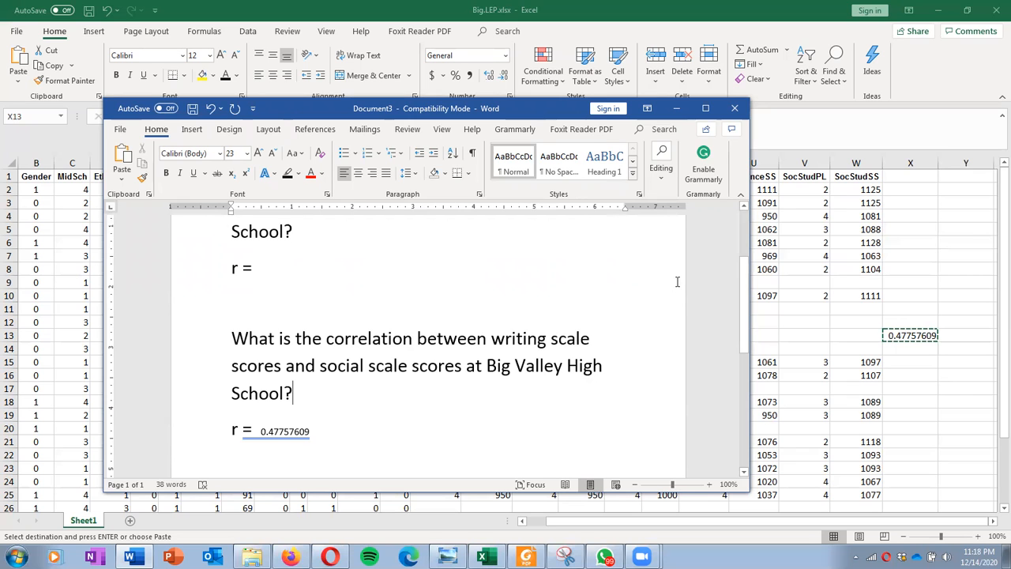
click(676, 108)
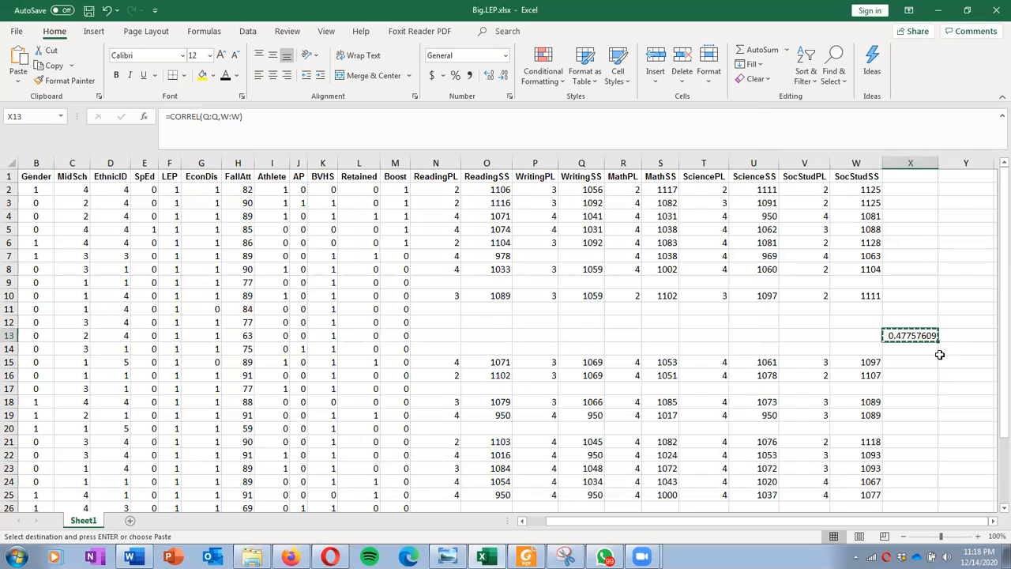